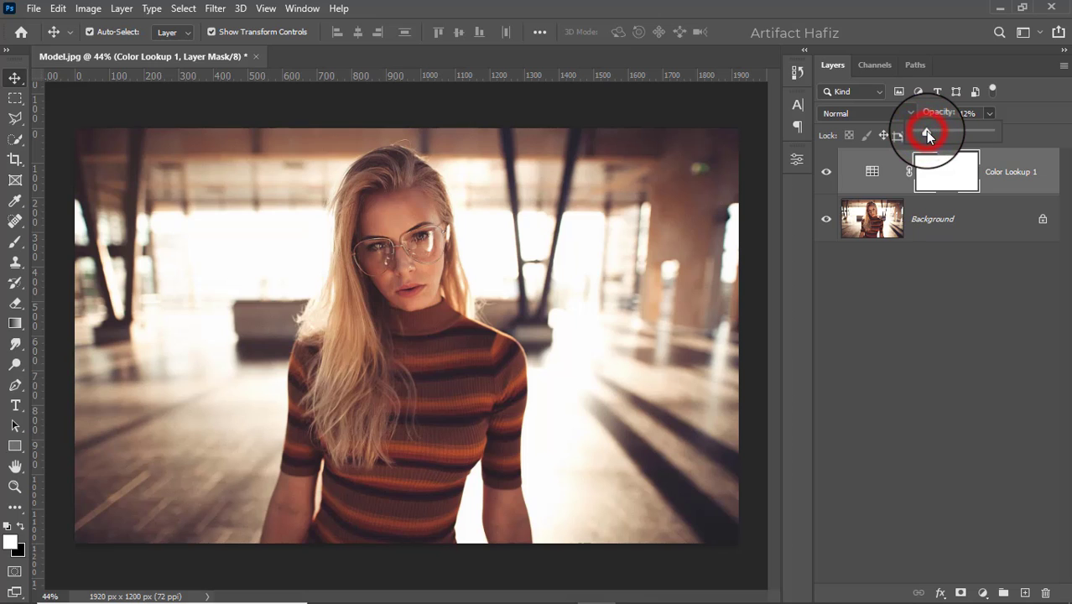
# Step: Set the Color Lookup 1 layer's opacity to 10%
pyautogui.moveTo(927, 135); pyautogui.dragTo(924, 132)
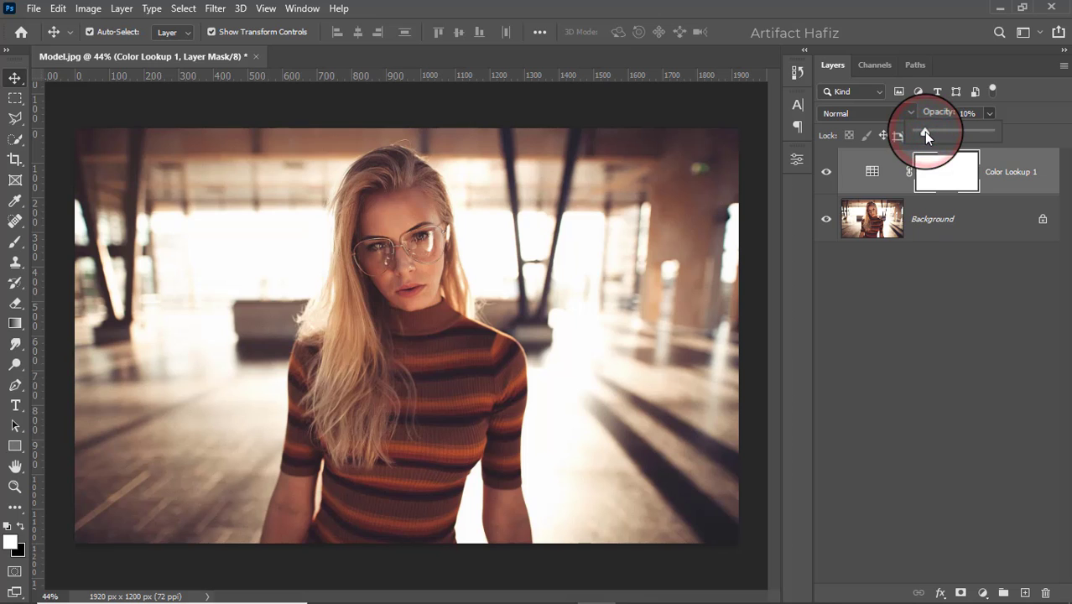
# Step: Add a second Color Lookup adjustment layer using the Fuji ETERNA 250D Kodak 2395 LUT at 10% opacity
pyautogui.click(980, 592)
pyautogui.click(975, 500)
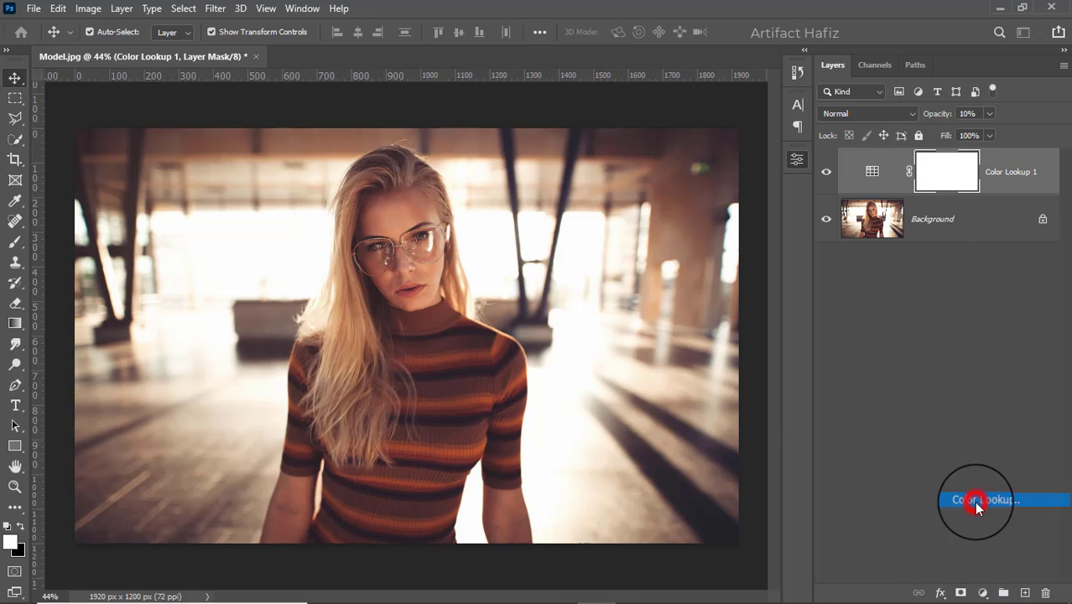
pyautogui.click(657, 208)
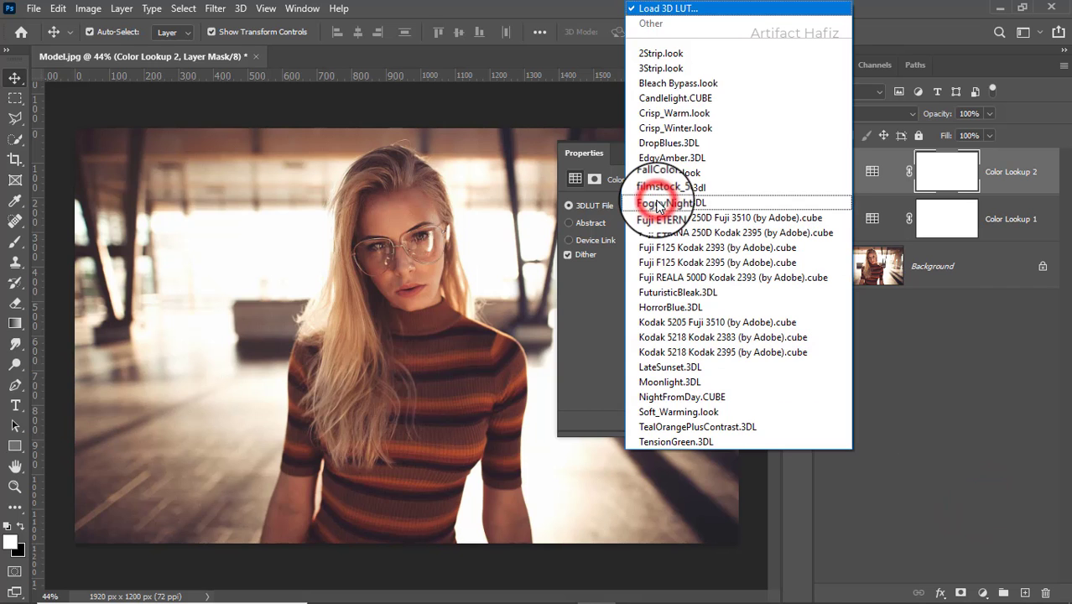
pyautogui.click(664, 233)
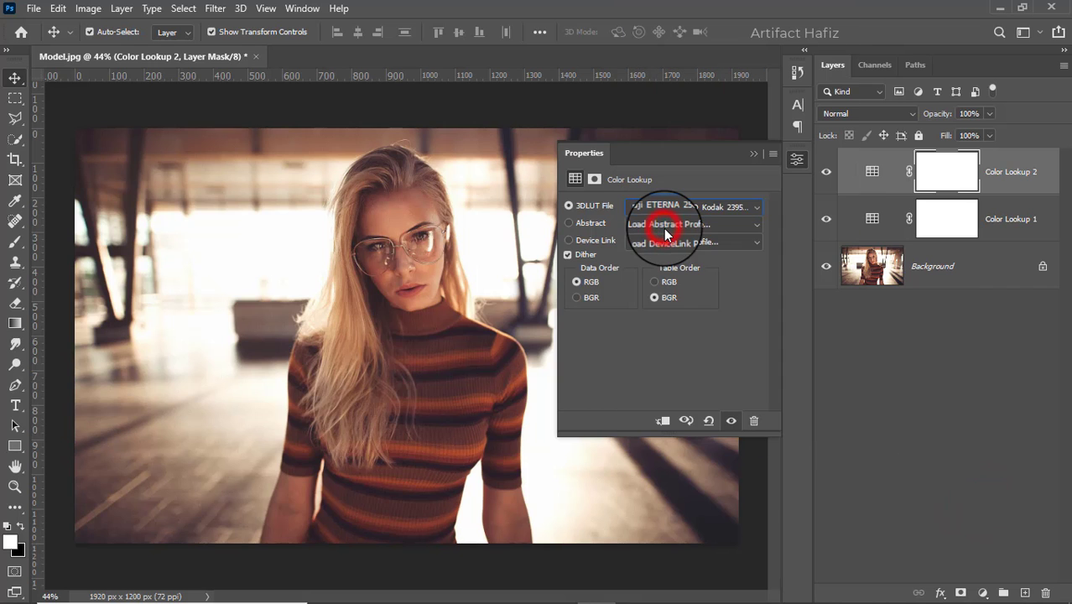
pyautogui.click(754, 154)
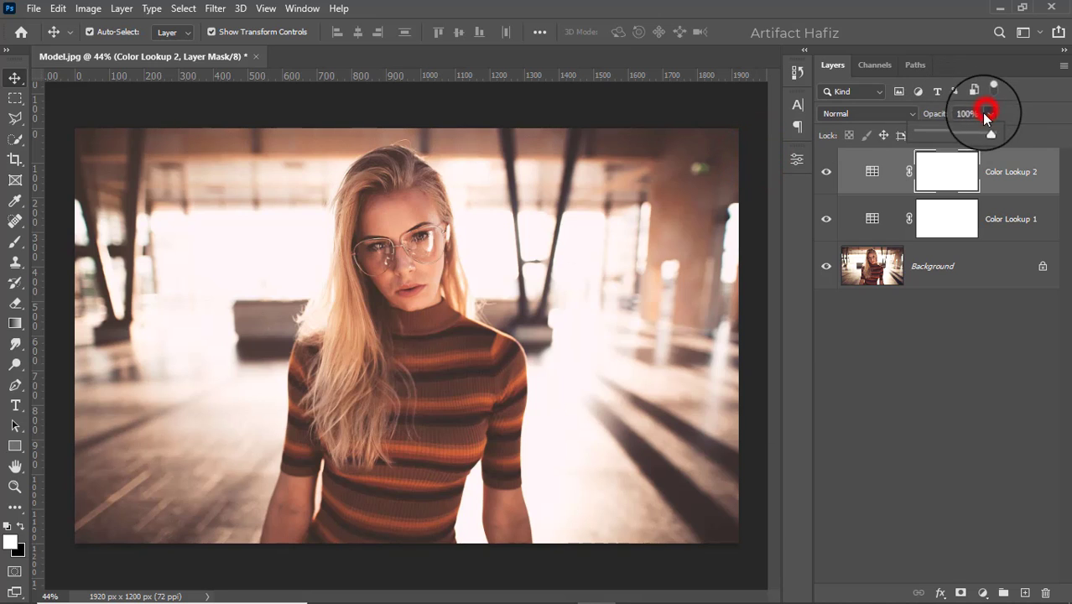
pyautogui.click(917, 131)
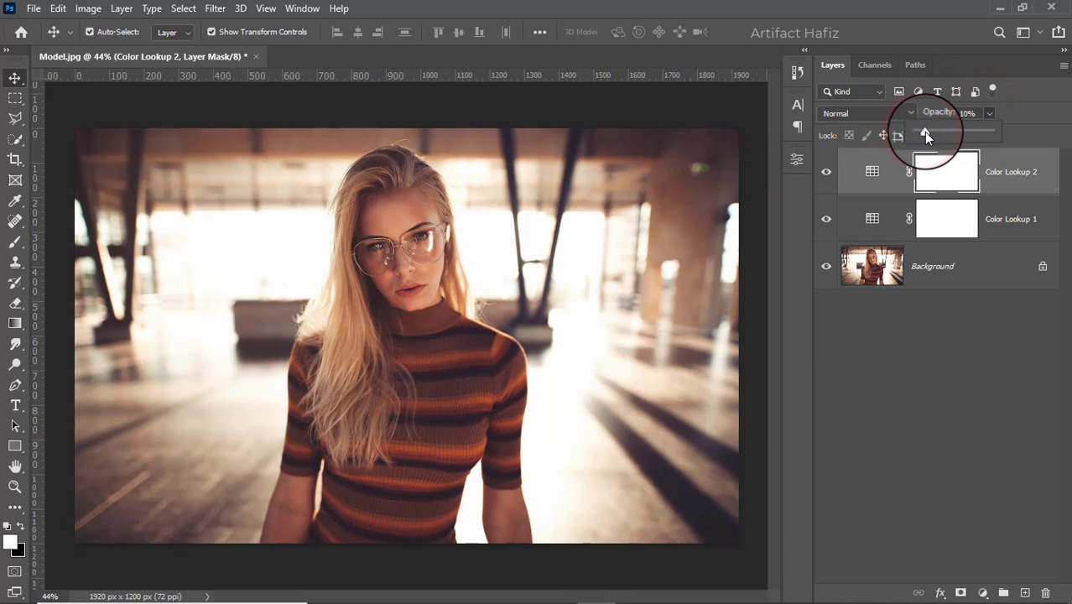
# Step: Add a Brightness/Contrast adjustment layer with brightness set to -44
pyautogui.click(985, 589)
pyautogui.click(966, 362)
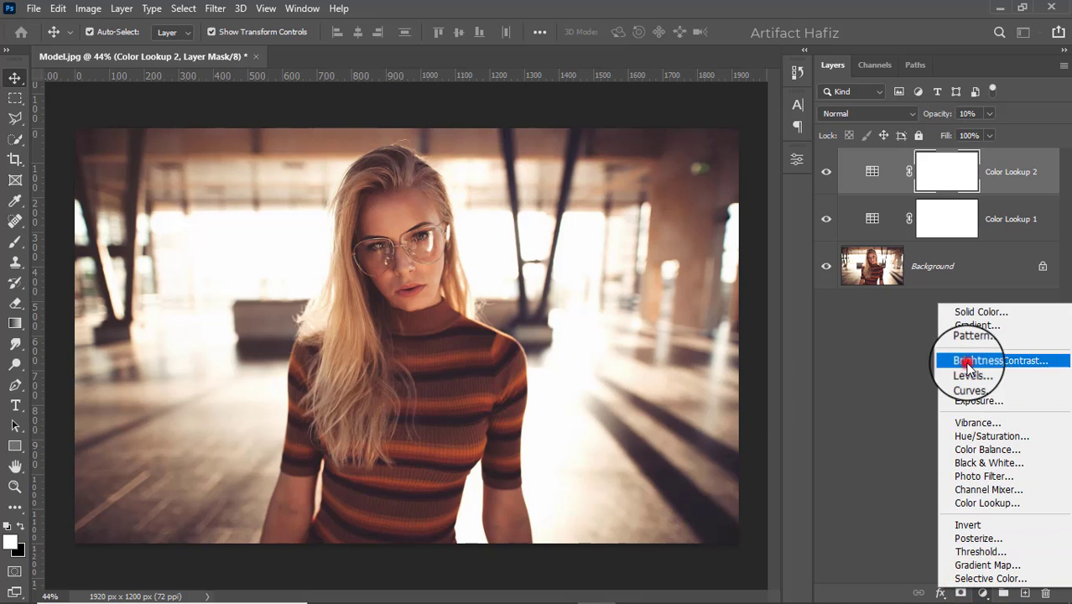
pyautogui.moveTo(659, 249); pyautogui.dragTo(635, 256)
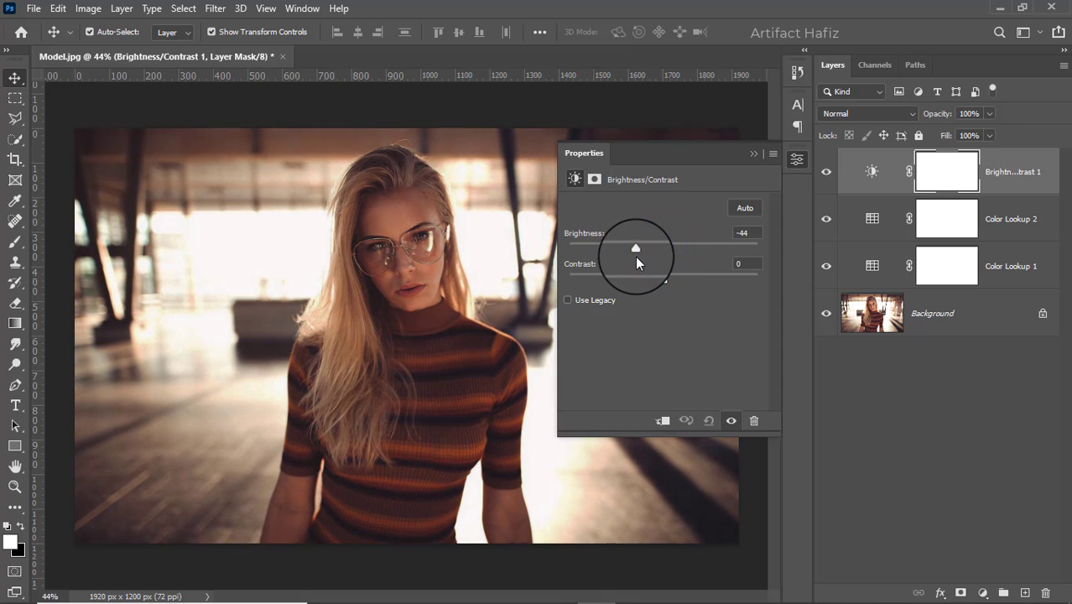
pyautogui.click(753, 155)
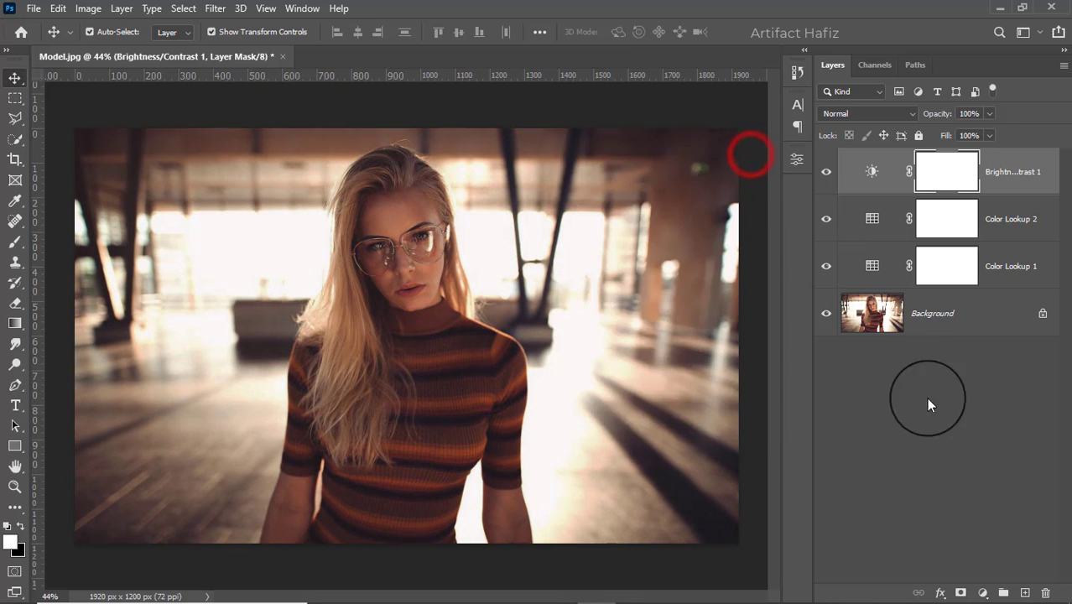
# Step: Add a Curves adjustment layer with an anchored shadow point and raised highlights on the RGB curve, blended in Luminosity mode
pyautogui.click(981, 593)
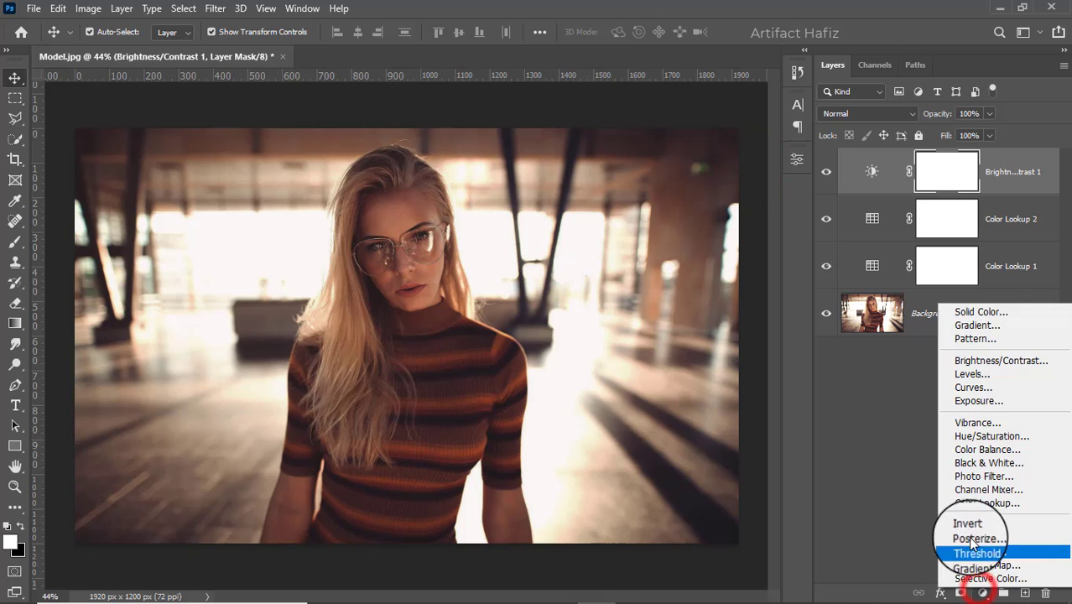
pyautogui.click(953, 389)
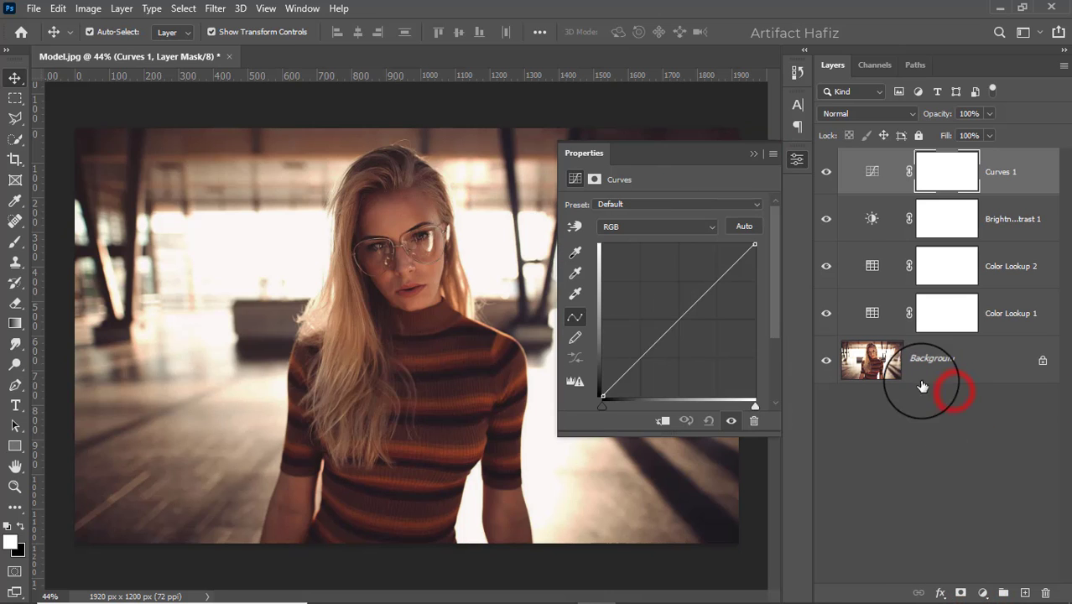
pyautogui.click(639, 360)
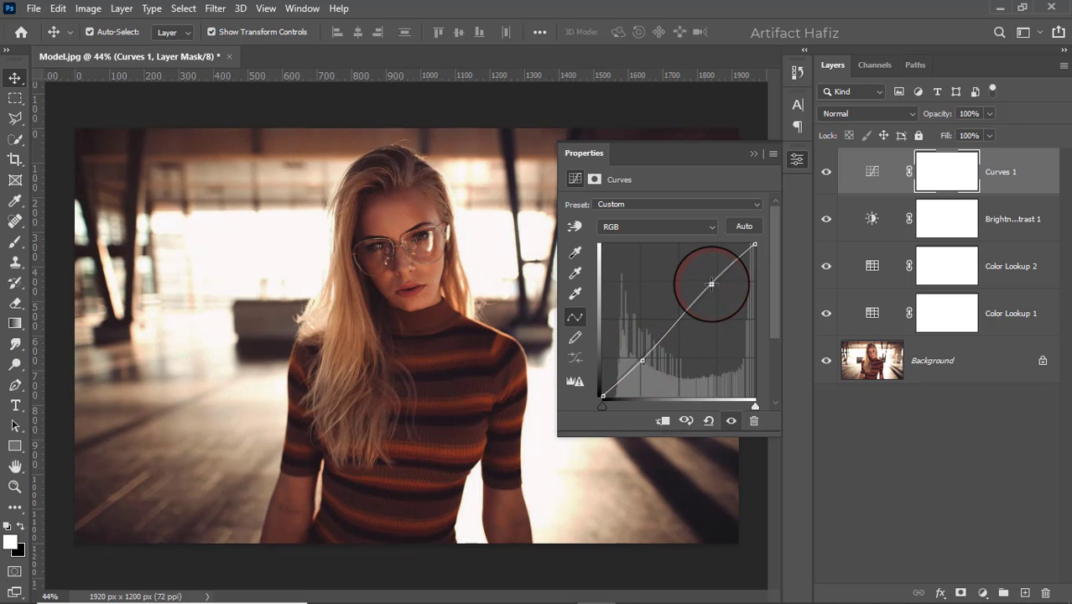
pyautogui.moveTo(711, 283); pyautogui.dragTo(709, 269)
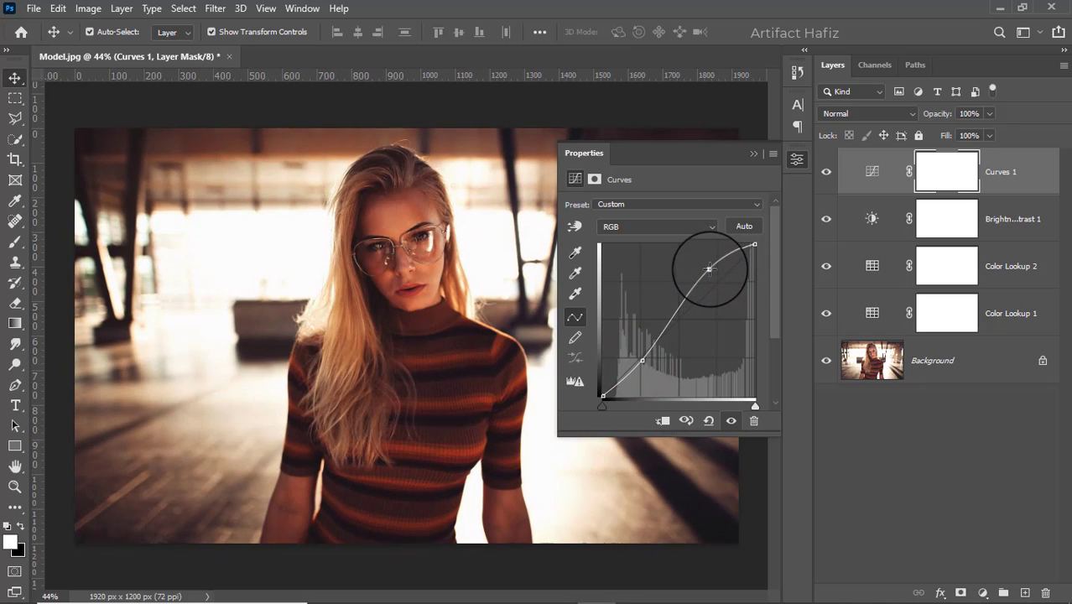
pyautogui.click(752, 154)
pyautogui.click(849, 113)
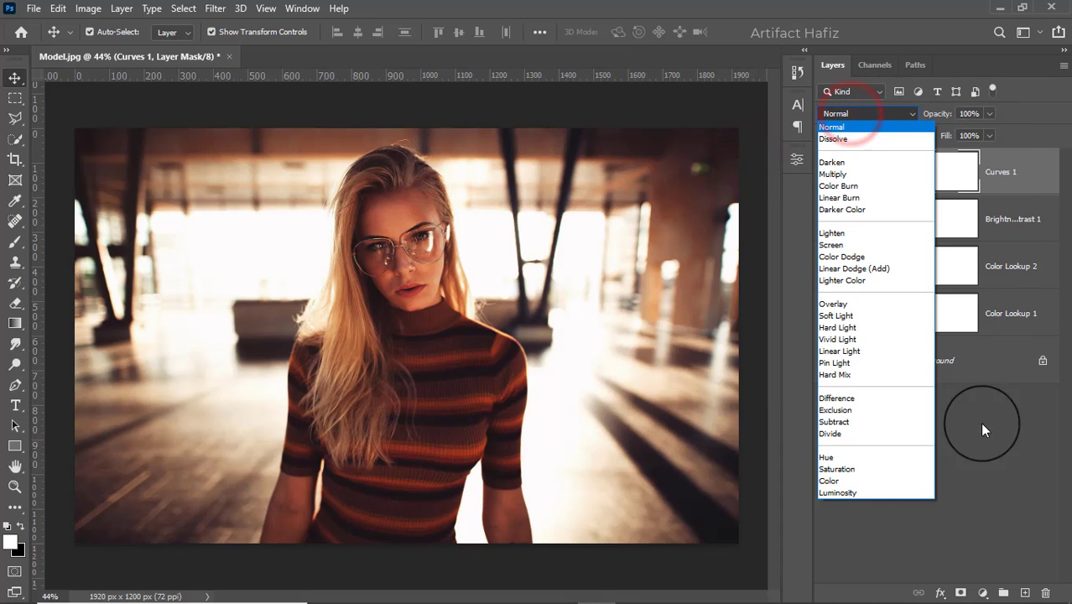
pyautogui.click(838, 493)
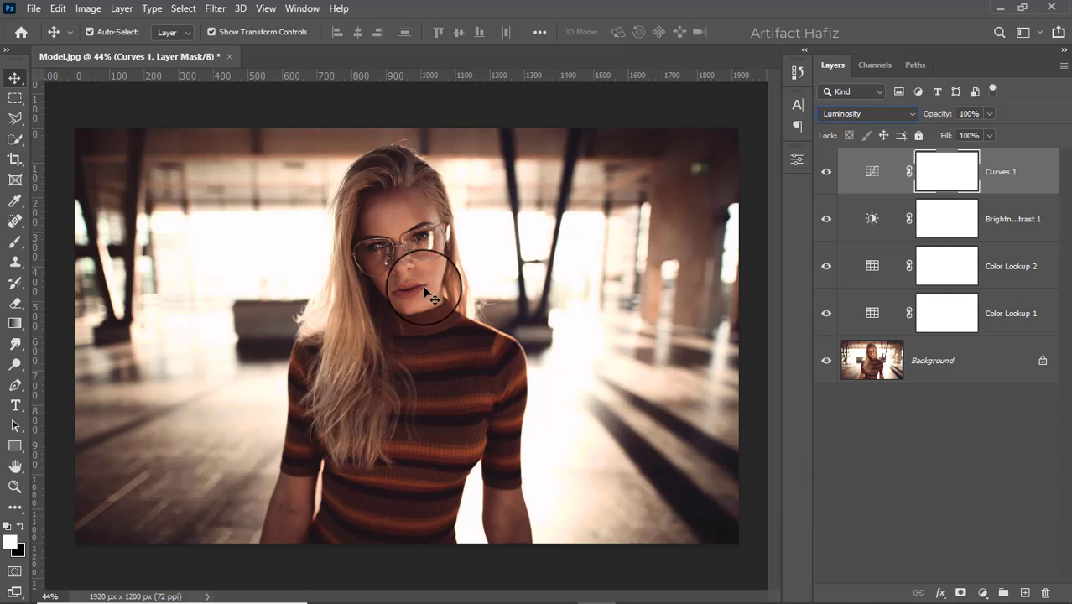
# Step: Add a Levels adjustment layer with the black input at 2 and the midtone input at 0.86
pyautogui.click(981, 592)
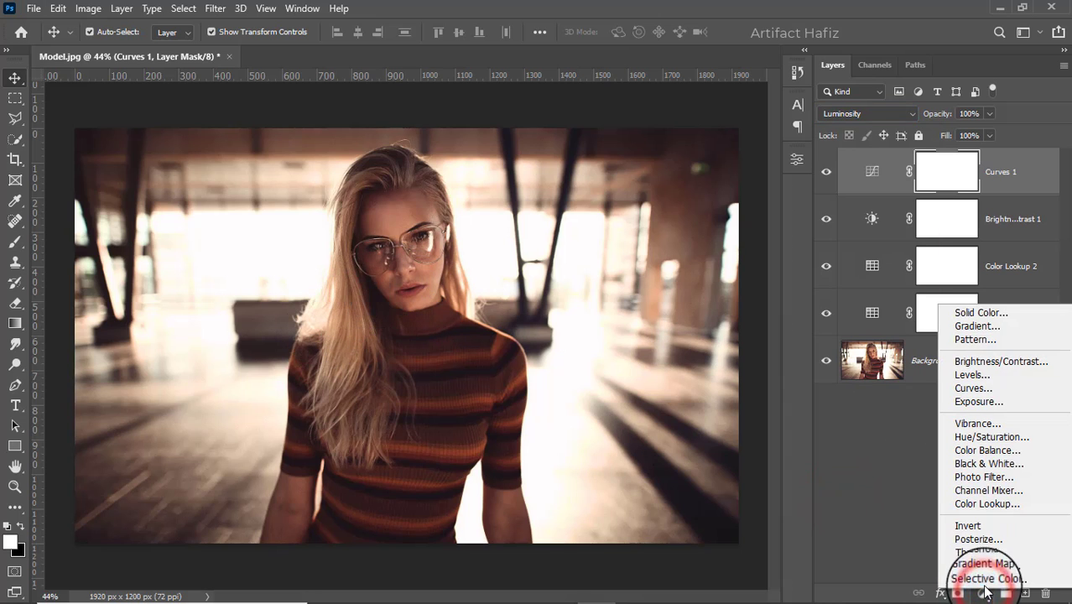
pyautogui.click(972, 376)
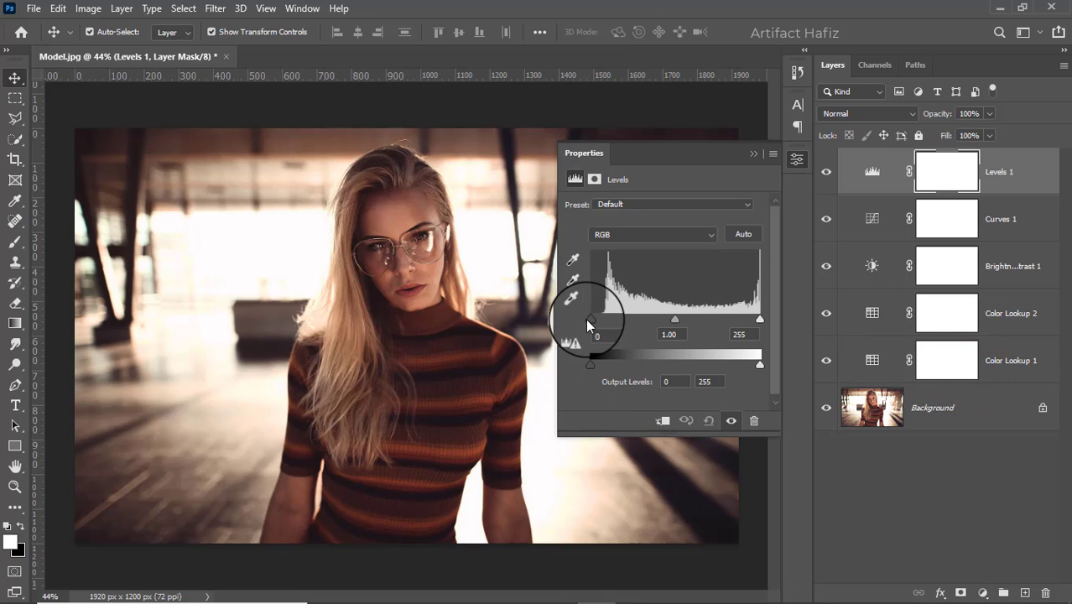
pyautogui.moveTo(588, 321); pyautogui.dragTo(591, 317)
pyautogui.moveTo(675, 320); pyautogui.dragTo(684, 327)
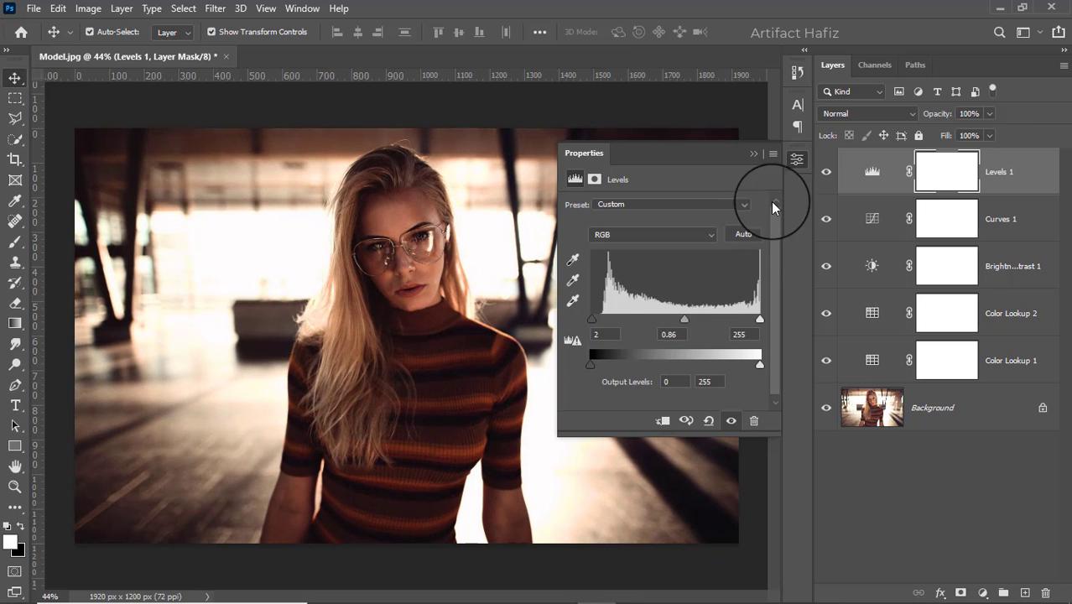
pyautogui.click(753, 155)
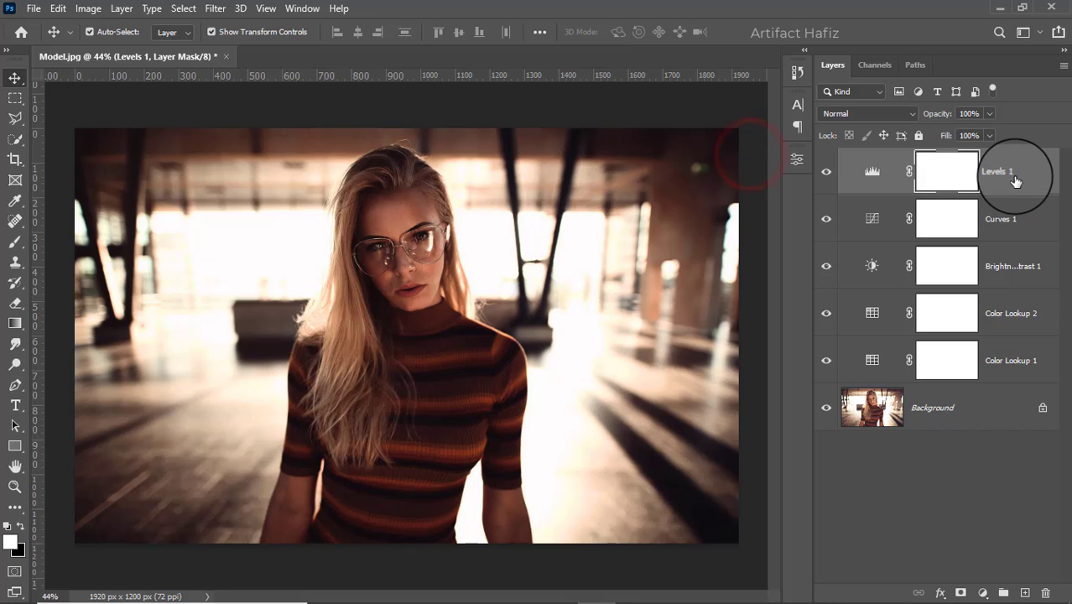
# Step: Stamp all visible layers into a new top layer and convert it for Smart Filters
pyautogui.hotkey('ctrl', 'alt', 'shift', 'e')
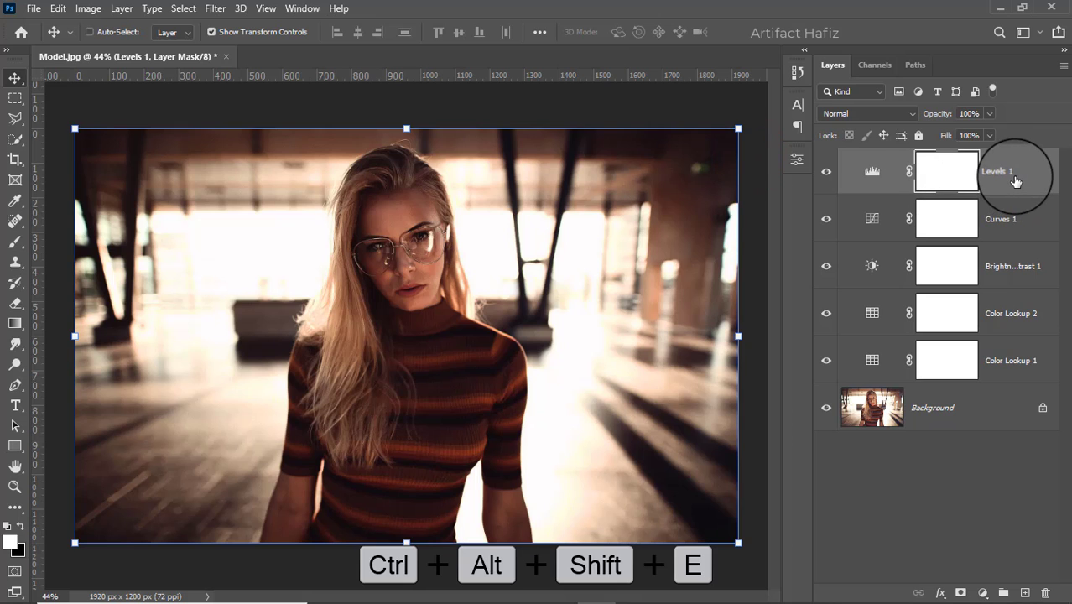
pyautogui.click(213, 9)
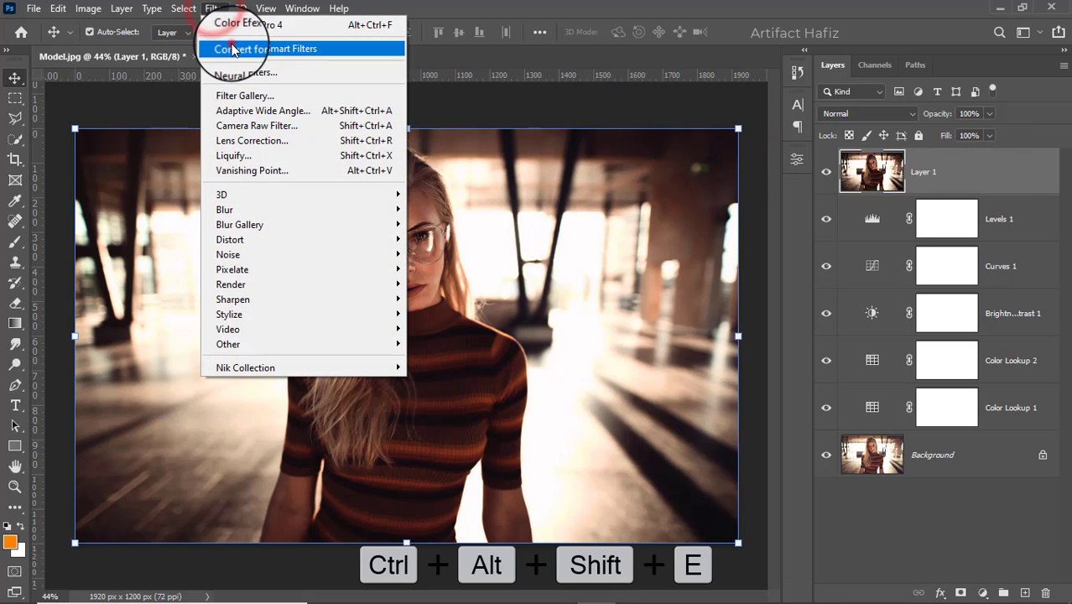
pyautogui.click(239, 49)
# Step: Apply Camera Raw Filter basic tones: Exposure +0.35, Contrast +5, Highlights -59, Shadows +8, Whites +54 and Blacks +25
pyautogui.click(215, 10)
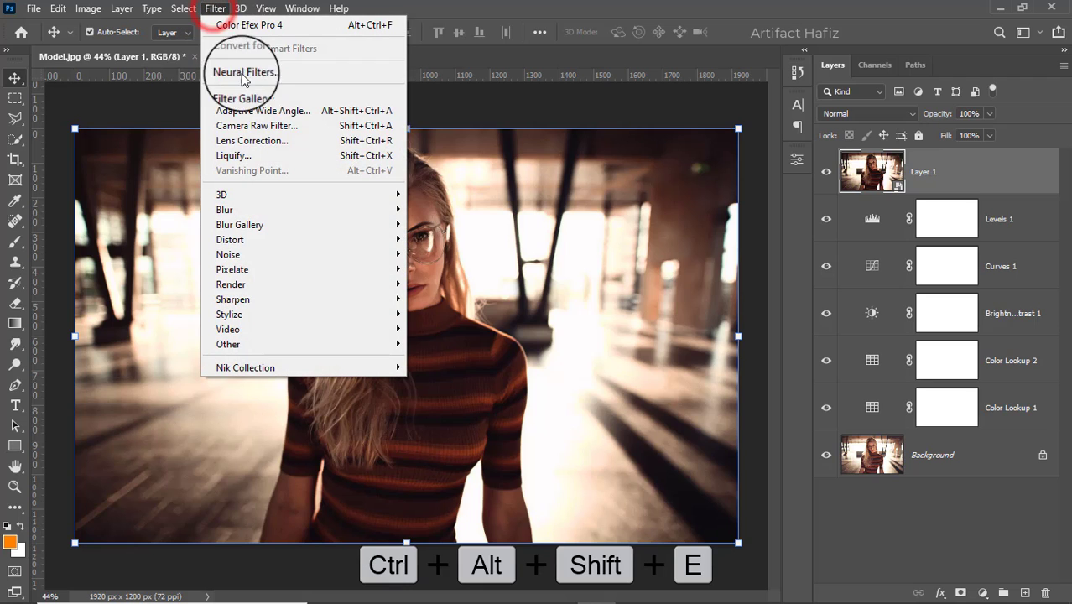
pyautogui.click(264, 126)
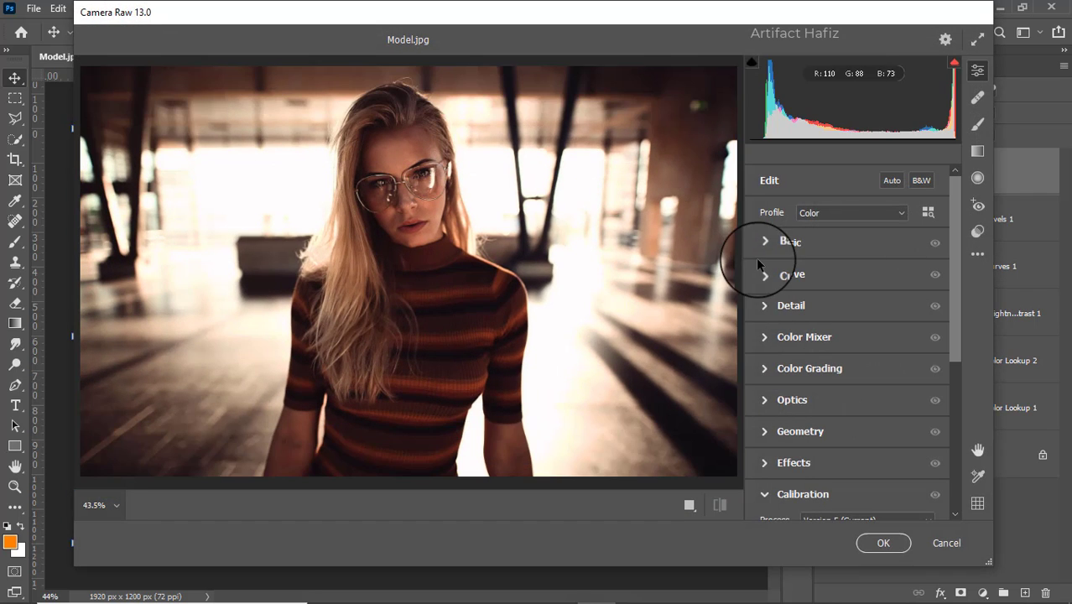
pyautogui.click(764, 244)
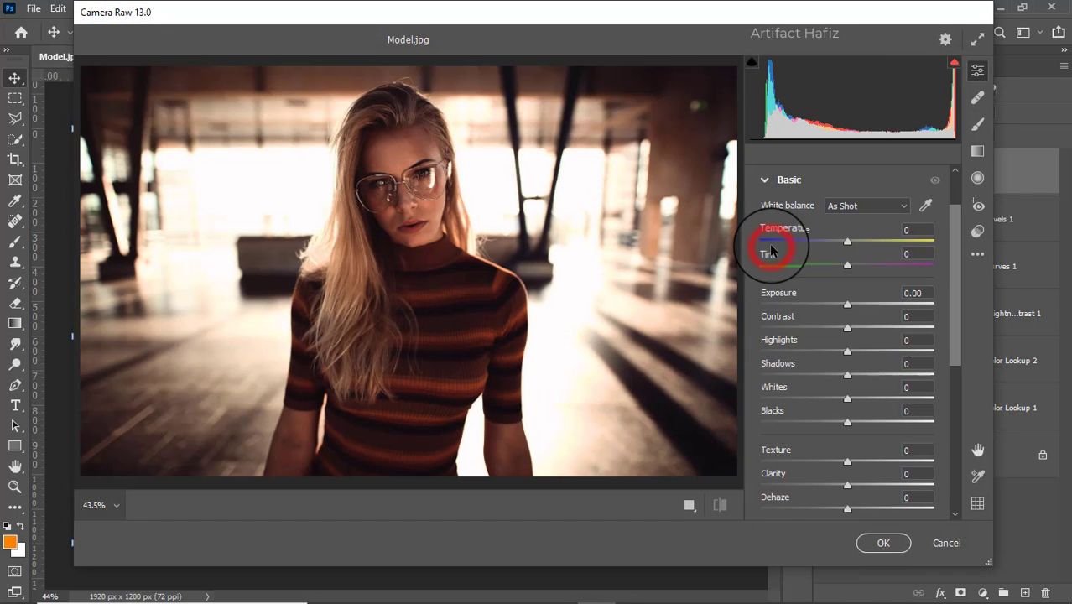
pyautogui.moveTo(847, 307); pyautogui.dragTo(854, 310)
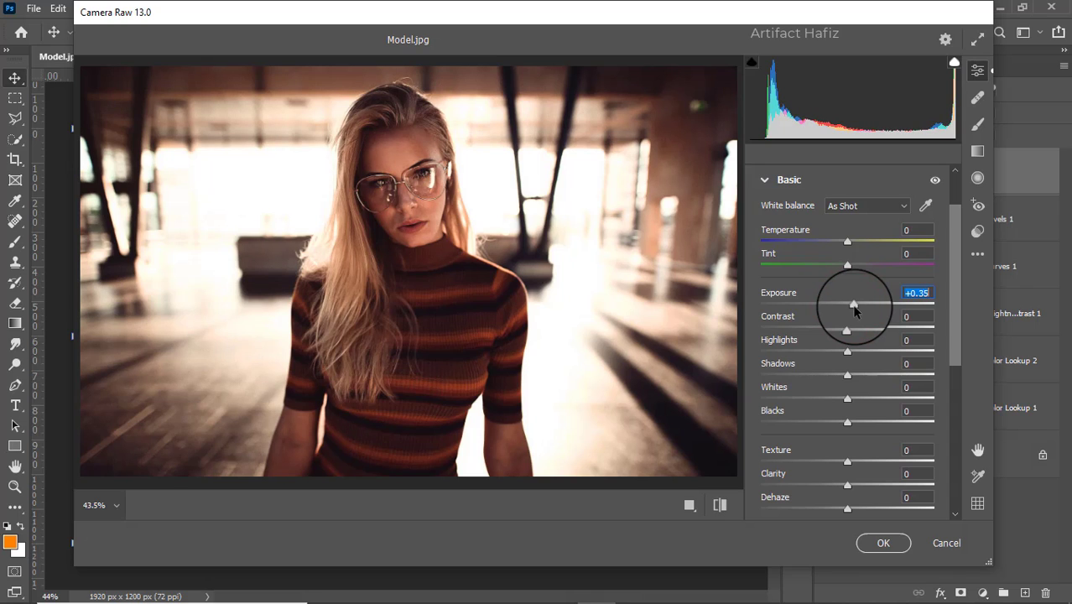
pyautogui.moveTo(846, 328); pyautogui.dragTo(793, 352)
pyautogui.click(849, 376)
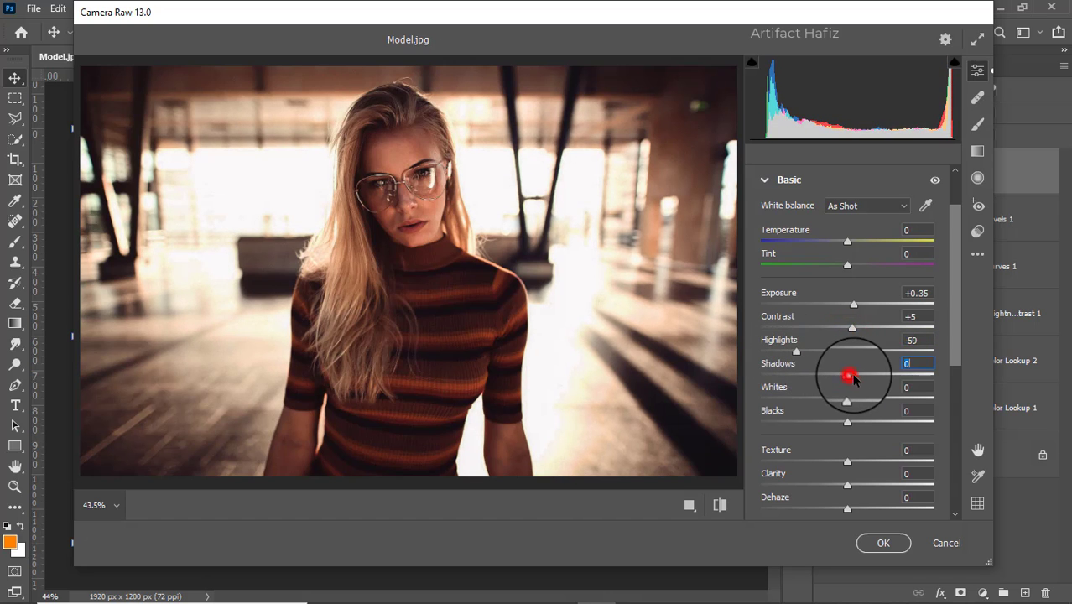
pyautogui.moveTo(850, 375)
pyautogui.mouseDown()
pyautogui.moveTo(885, 376)
pyautogui.moveTo(859, 376)
pyautogui.moveTo(908, 401)
pyautogui.moveTo(857, 378)
pyautogui.mouseUp()
pyautogui.click(908, 402)
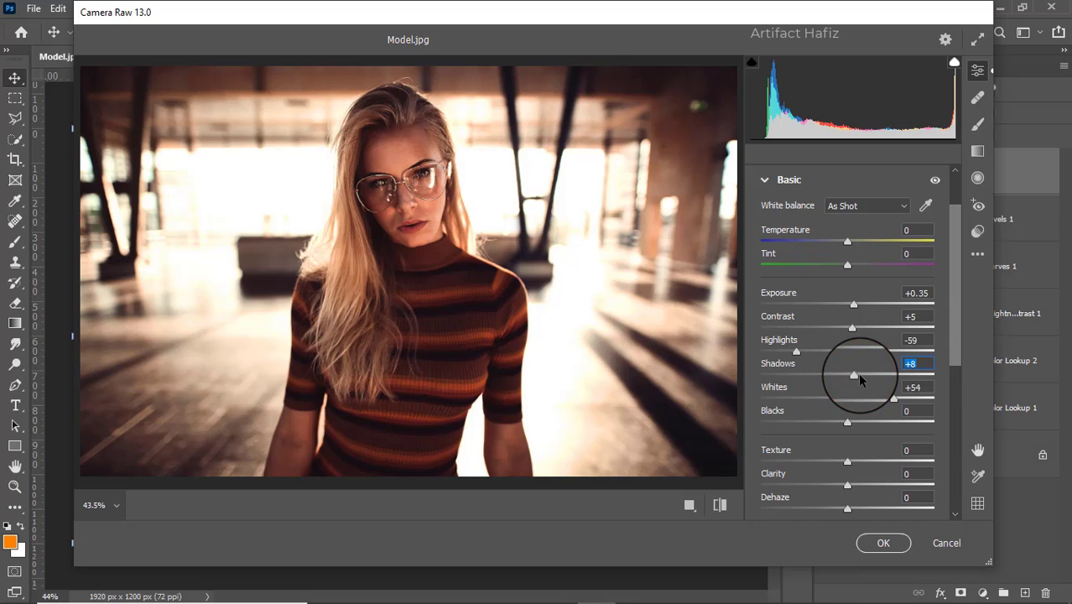
pyautogui.moveTo(847, 421); pyautogui.dragTo(869, 430)
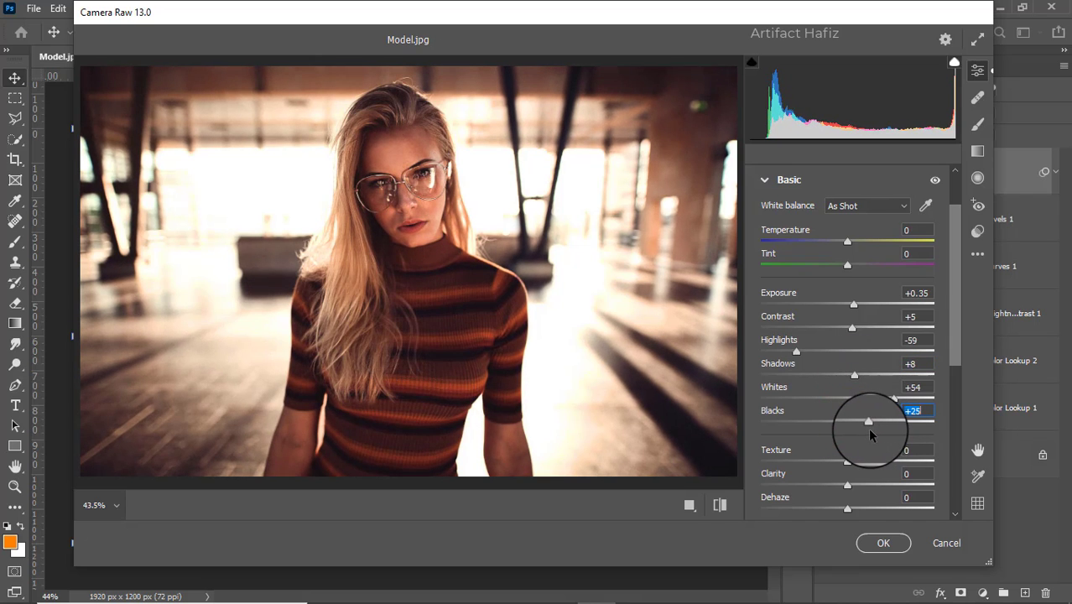
# Step: Set Texture to -5, Clarity to +5 and Dehaze to +32 in the Camera Raw basic adjustments
pyautogui.scroll(-3, 870, 432)
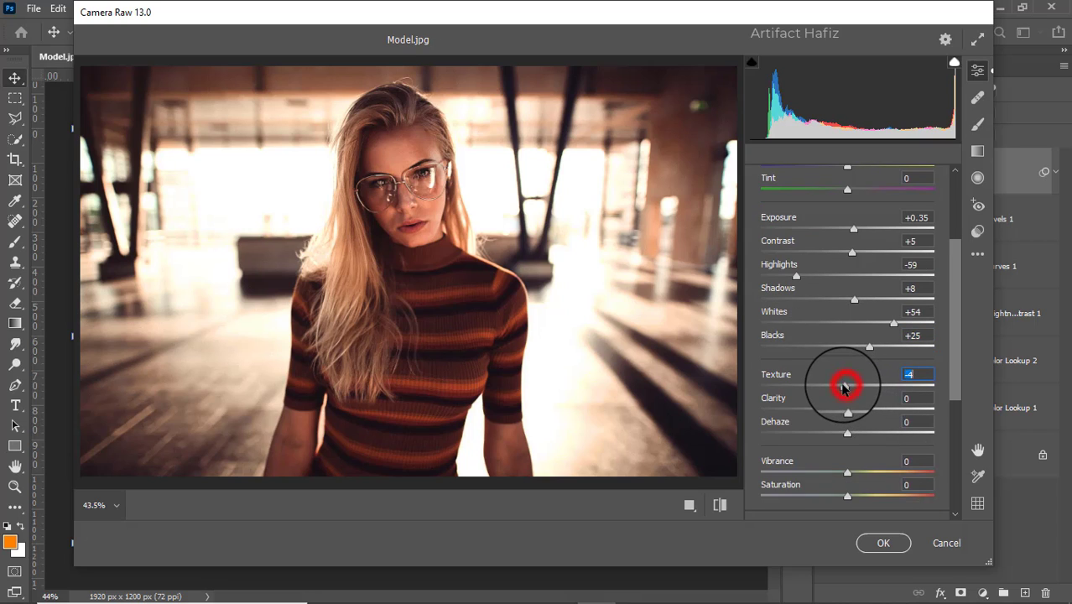
pyautogui.moveTo(845, 386); pyautogui.dragTo(842, 387)
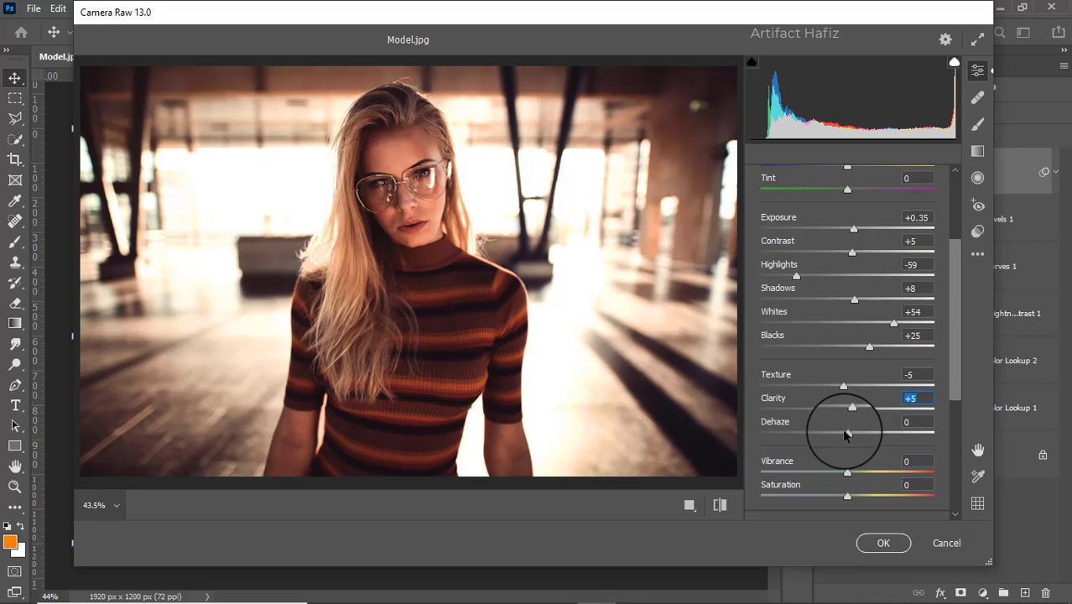
pyautogui.moveTo(846, 435); pyautogui.dragTo(874, 445)
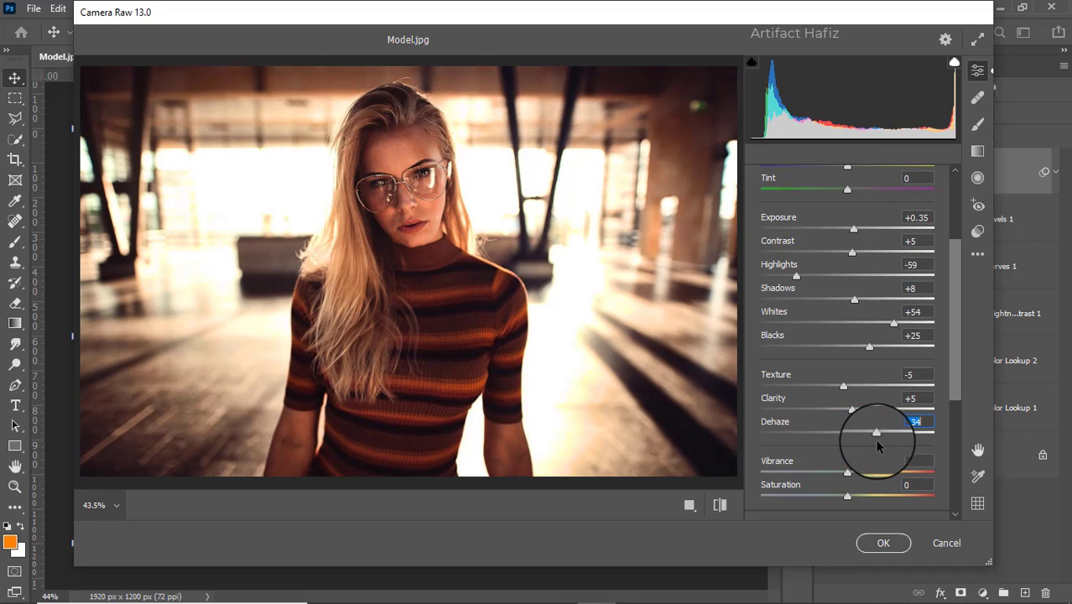
# Step: Shape the Camera Raw point curve with a shadow point at input 65, output 62 and a highlight point at input 193, output 200
pyautogui.scroll(-3, 873, 439)
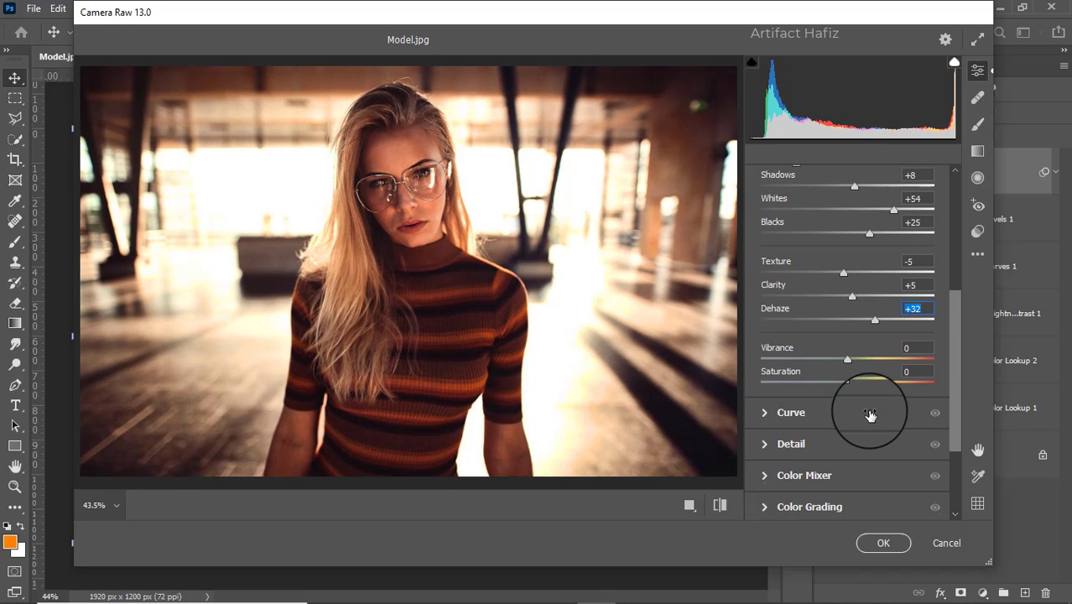
pyautogui.click(799, 410)
pyautogui.click(805, 383)
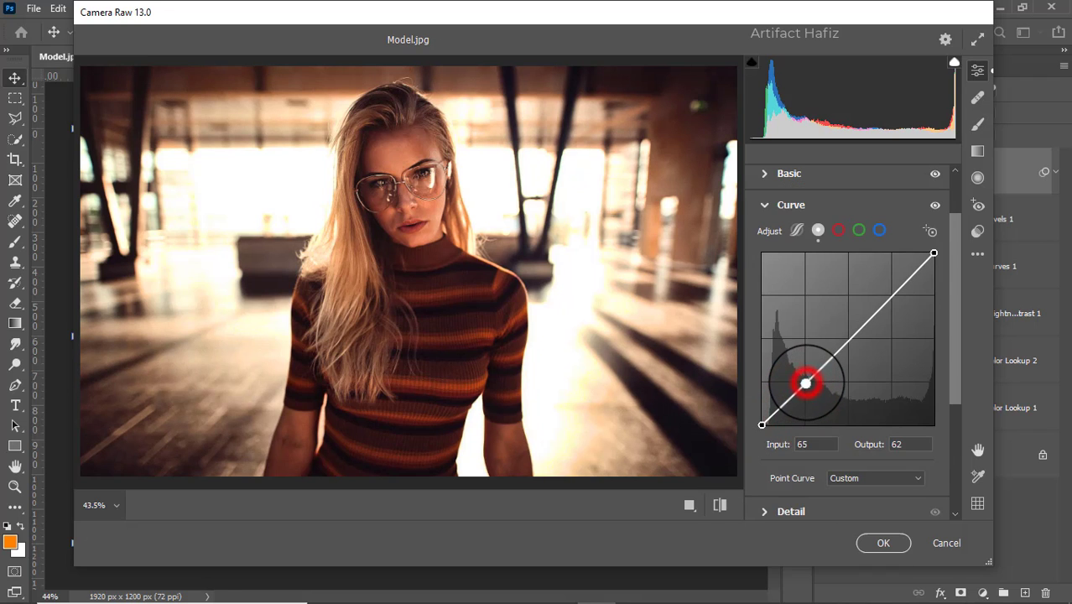
pyautogui.click(889, 299)
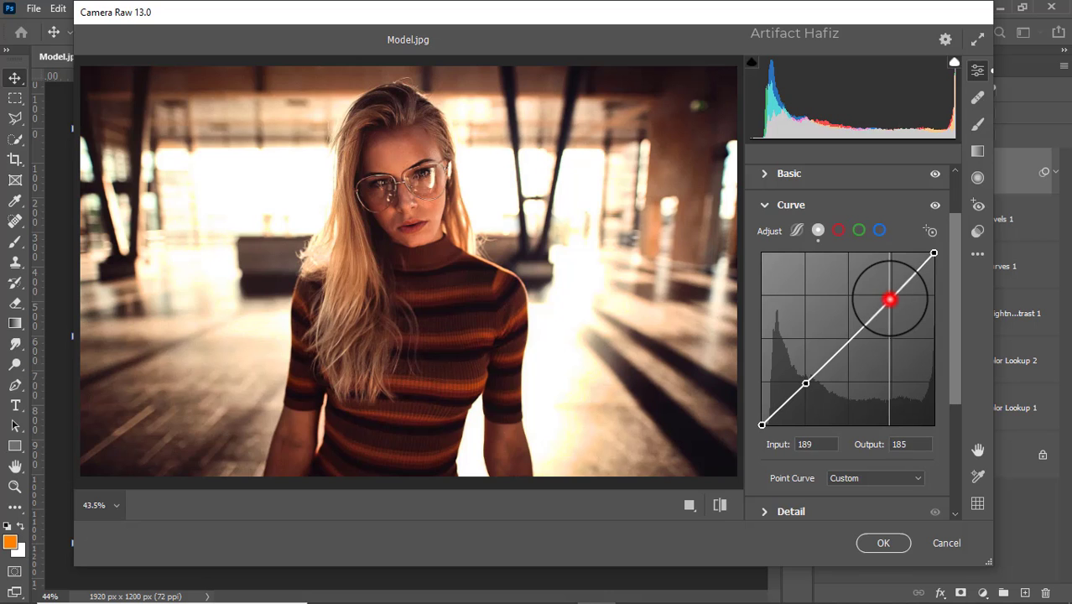
pyautogui.moveTo(889, 300); pyautogui.dragTo(892, 290)
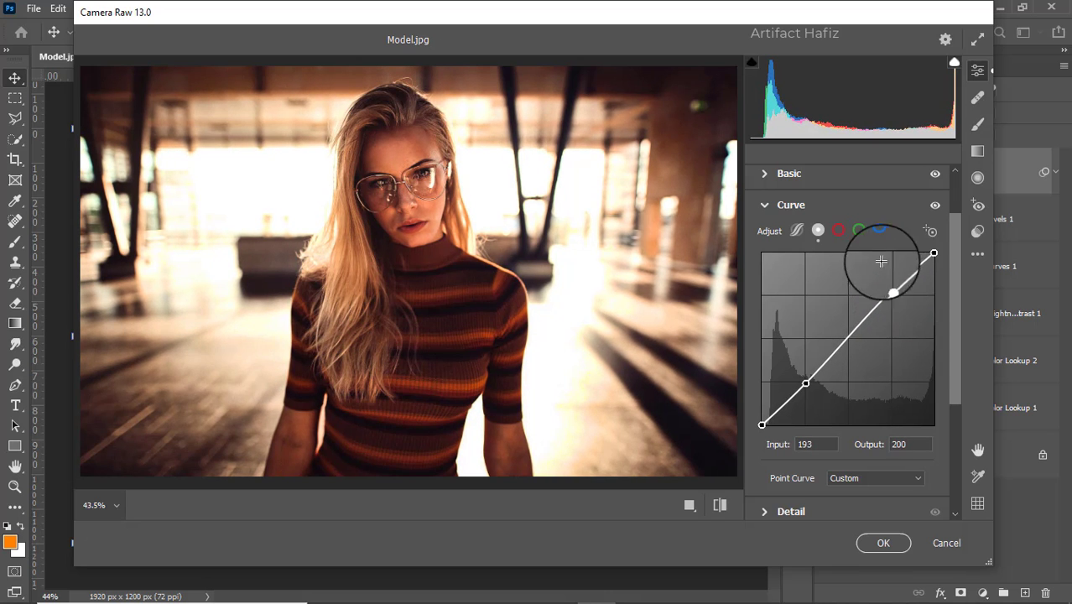
# Step: Lift the blue curve's black point to output 23 and set Sharpening to 12, Noise Reduction to 10 and Color Noise Reduction to 9
pyautogui.click(878, 230)
pyautogui.moveTo(761, 425); pyautogui.dragTo(763, 409)
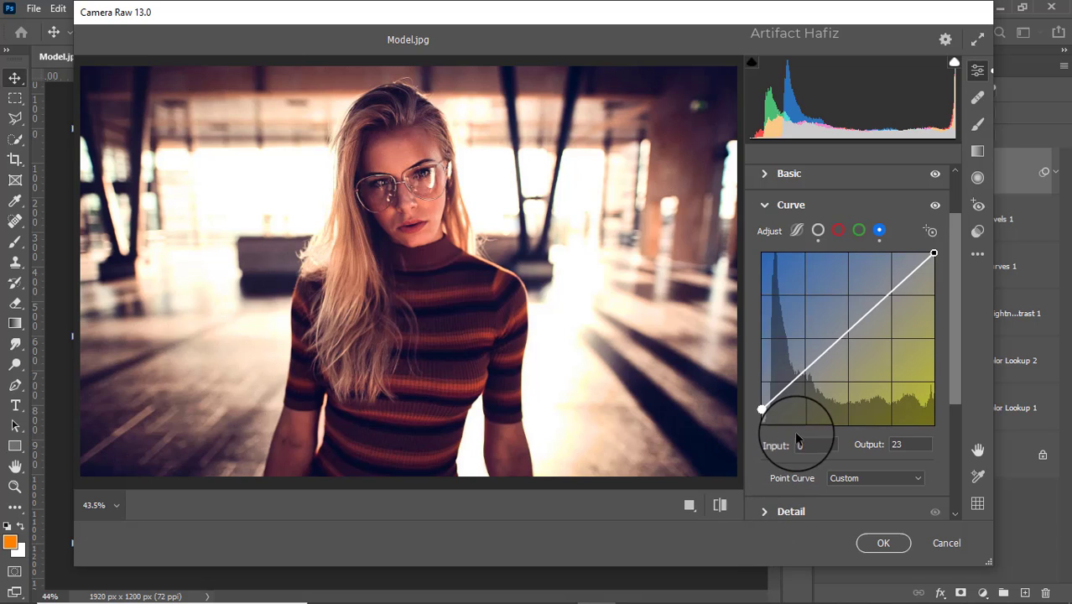
pyautogui.click(763, 512)
pyautogui.moveTo(760, 343); pyautogui.dragTo(773, 381)
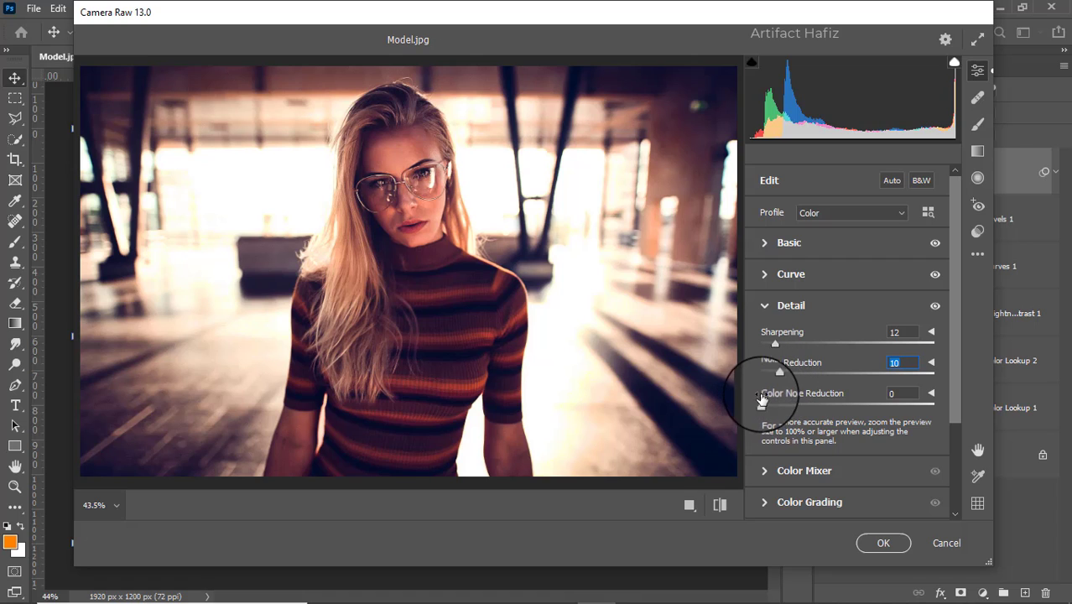
pyautogui.moveTo(761, 406); pyautogui.dragTo(776, 407)
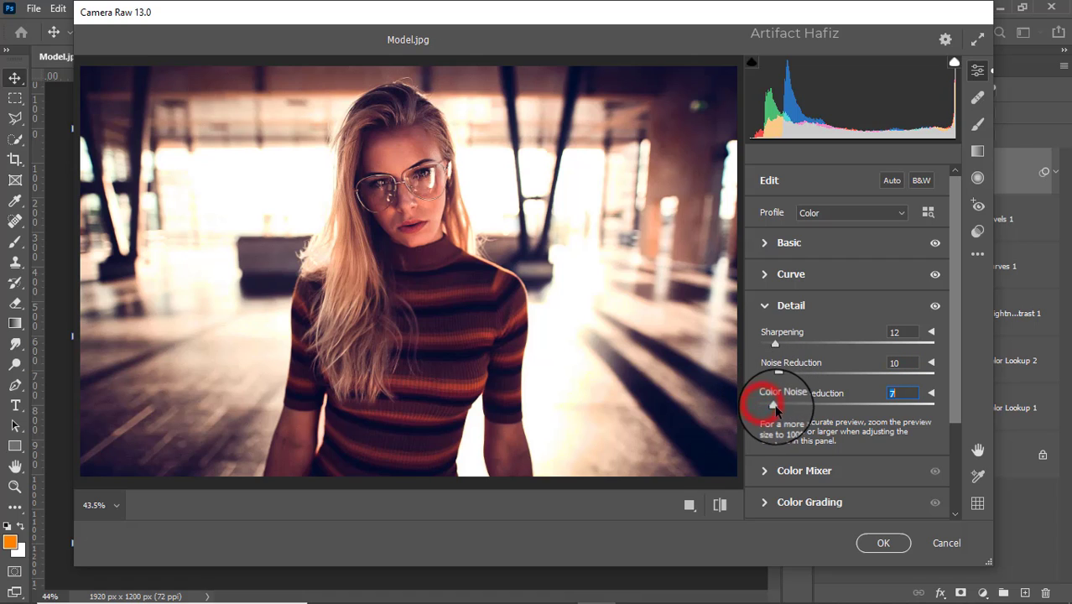
# Step: Set the Color Mixer saturation to Reds +8, Oranges +6, Yellows -100, Greens +8, Aquas +11 and Blues +12
pyautogui.scroll(-3, 788, 361)
pyautogui.click(791, 361)
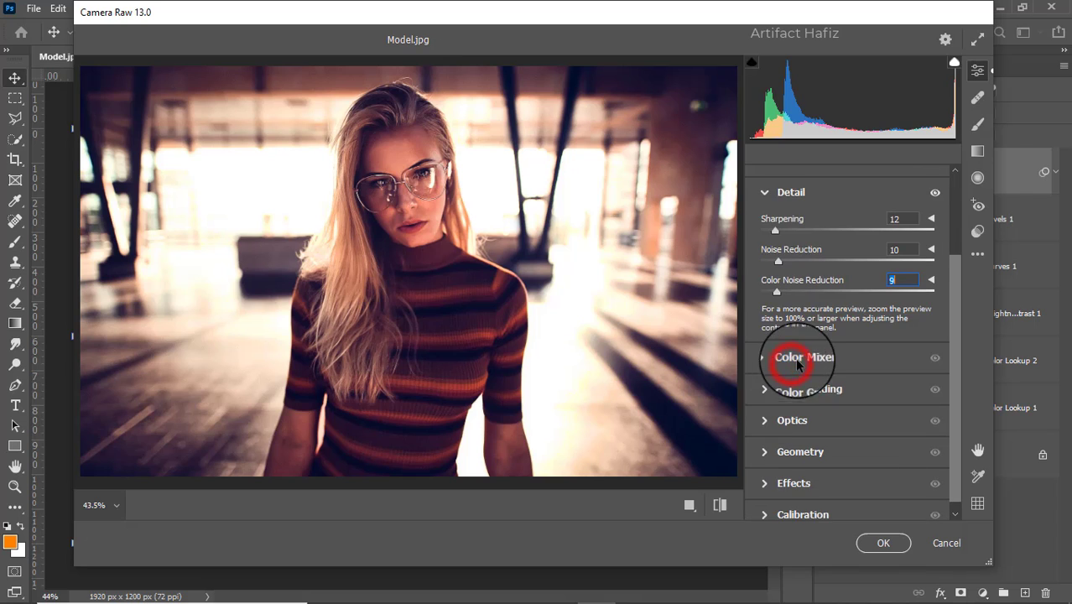
pyautogui.click(812, 264)
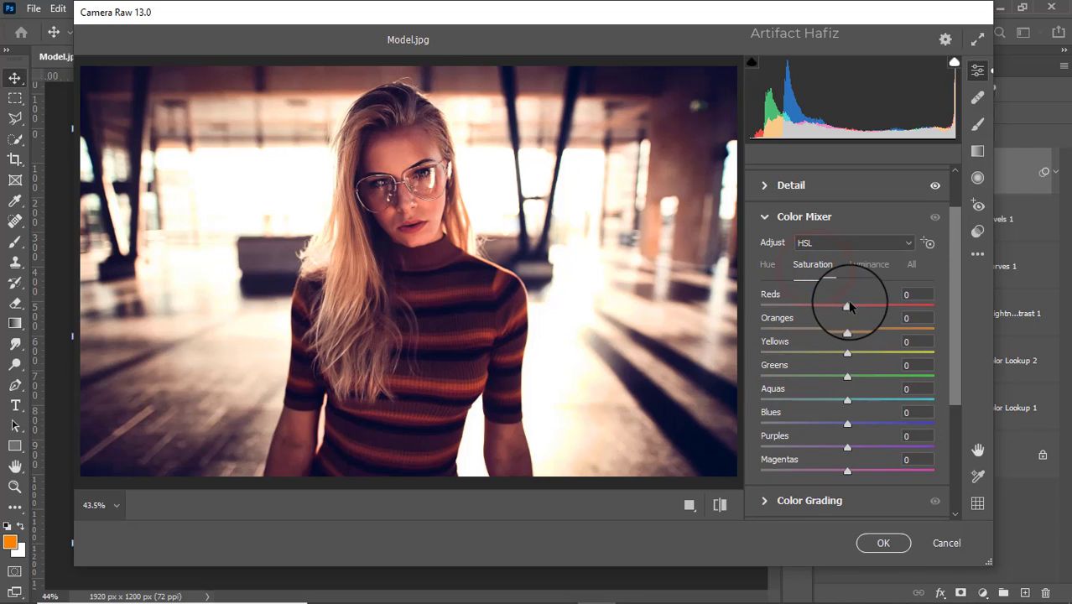
pyautogui.moveTo(919, 310); pyautogui.dragTo(857, 327)
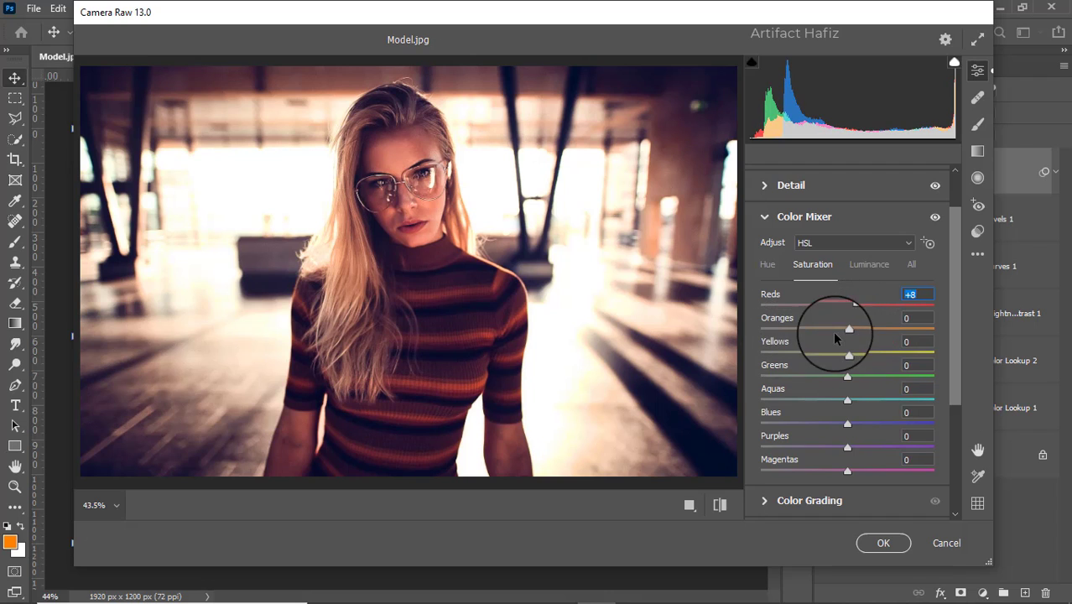
pyautogui.moveTo(845, 329); pyautogui.dragTo(750, 363)
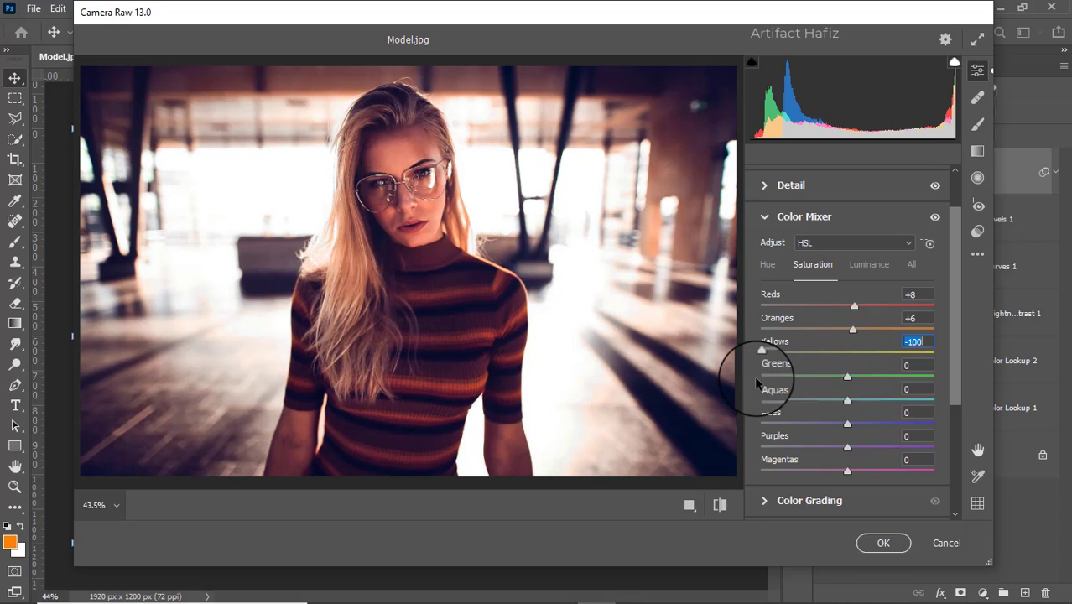
pyautogui.moveTo(847, 374); pyautogui.dragTo(854, 429)
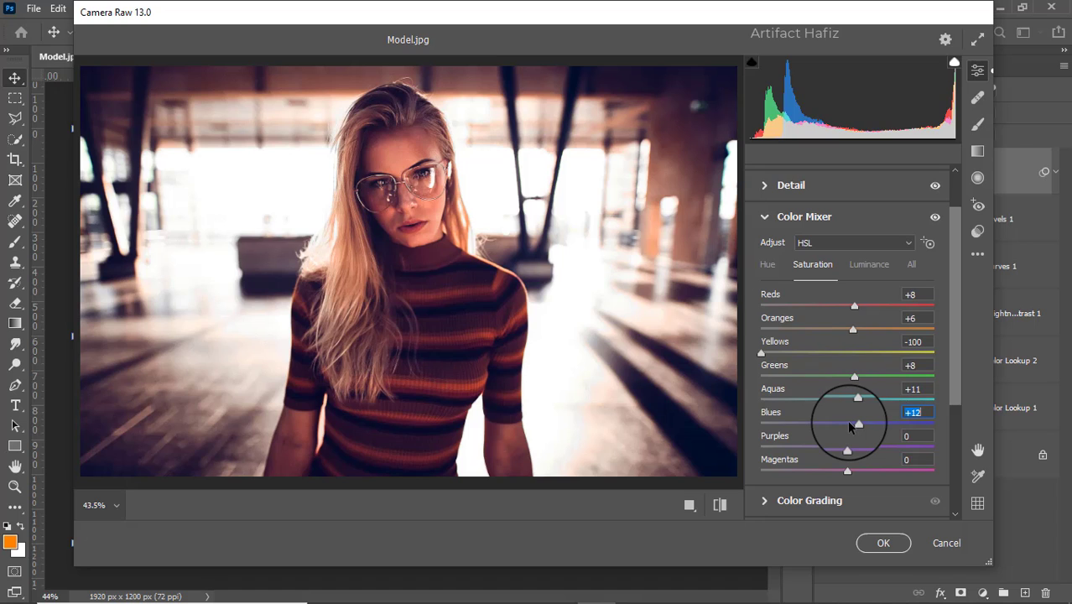
# Step: Set the Color Mixer luminance to Oranges +28 and Reds +30, and the hue to Aquas -53 and Blues -100
pyautogui.click(864, 266)
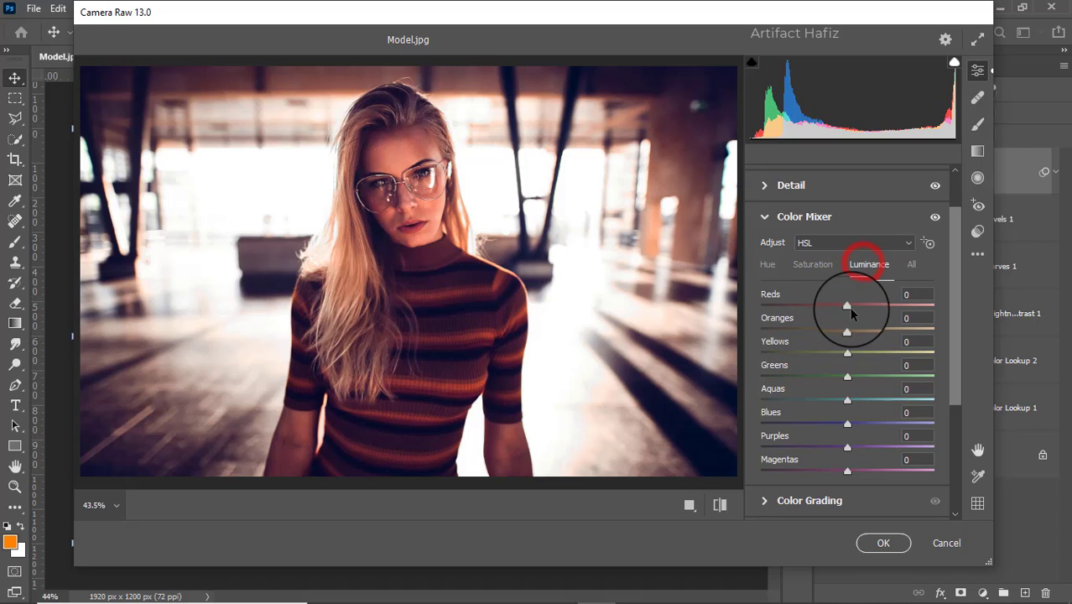
pyautogui.moveTo(847, 331); pyautogui.dragTo(868, 333)
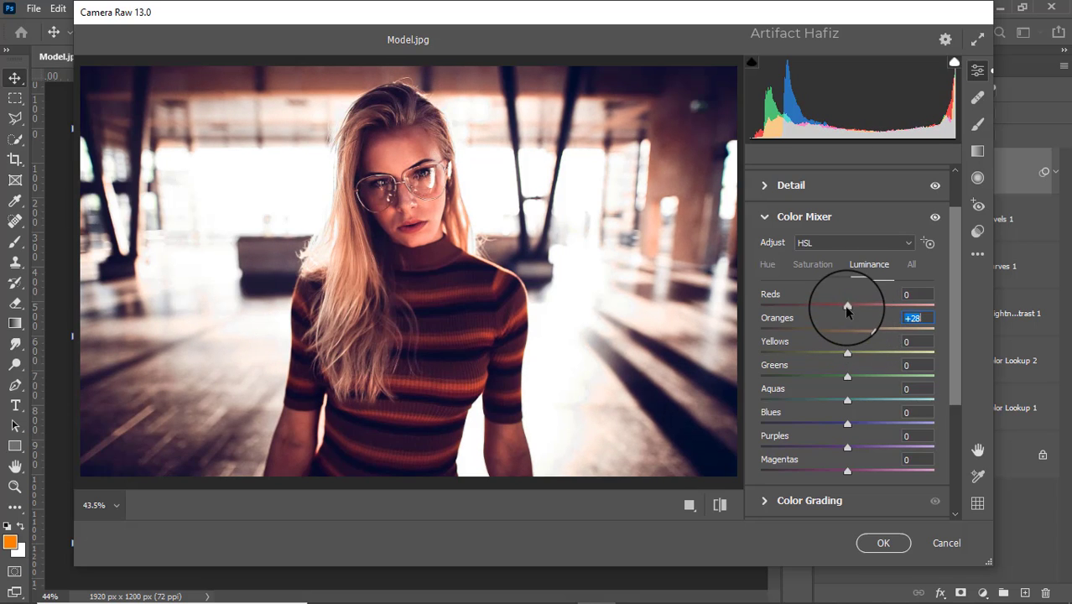
pyautogui.moveTo(845, 306); pyautogui.dragTo(872, 317)
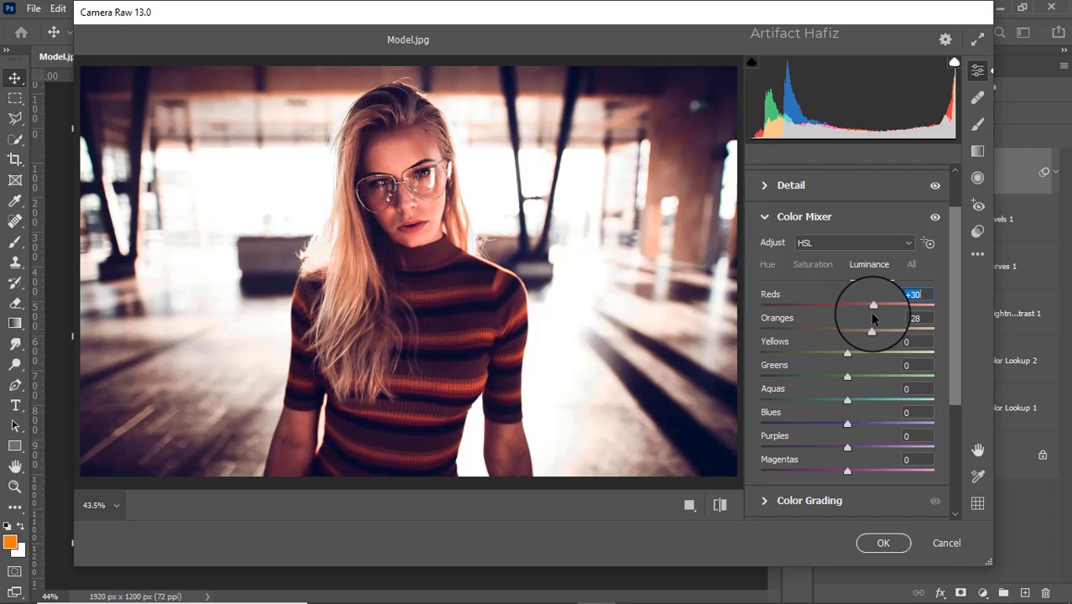
pyautogui.click(769, 267)
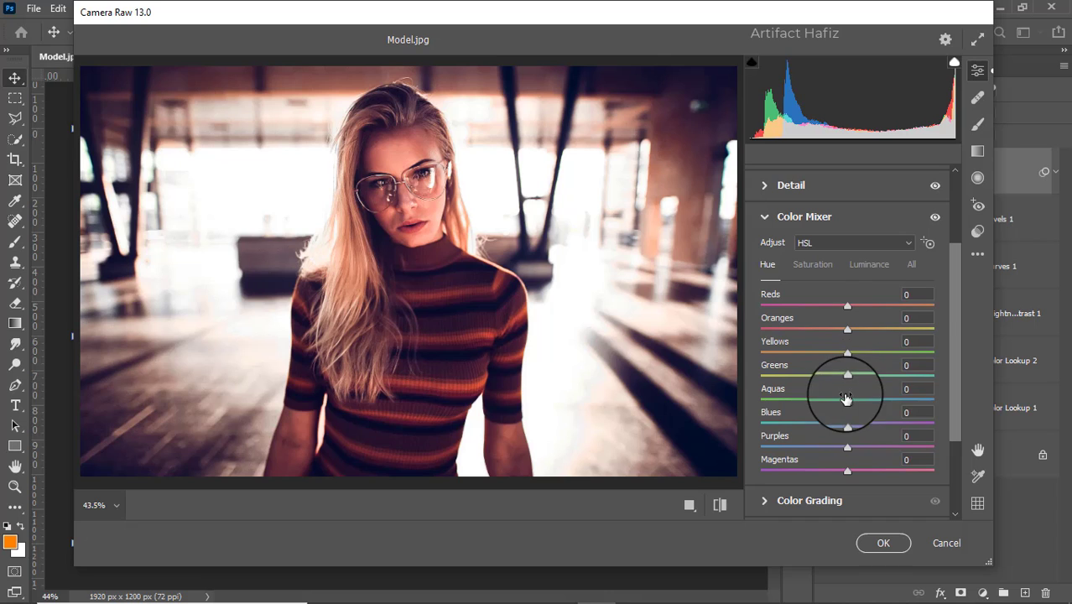
pyautogui.moveTo(848, 402); pyautogui.dragTo(760, 426)
# Step: Color grade the shadows with a slight blue tint and the highlights with hue 89 and saturation 7
pyautogui.scroll(-3, 838, 318)
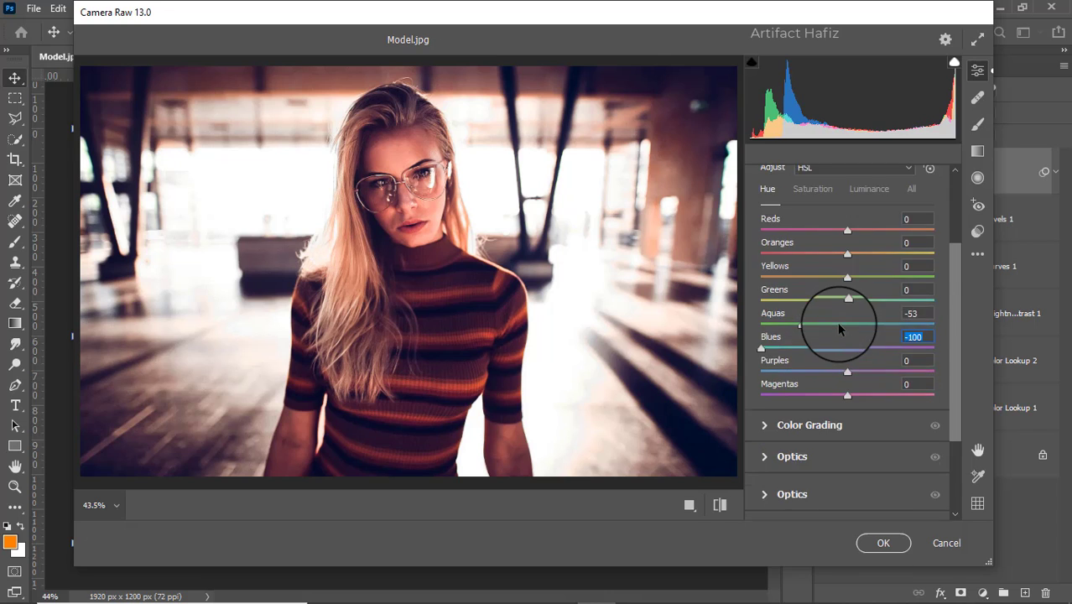
pyautogui.click(771, 389)
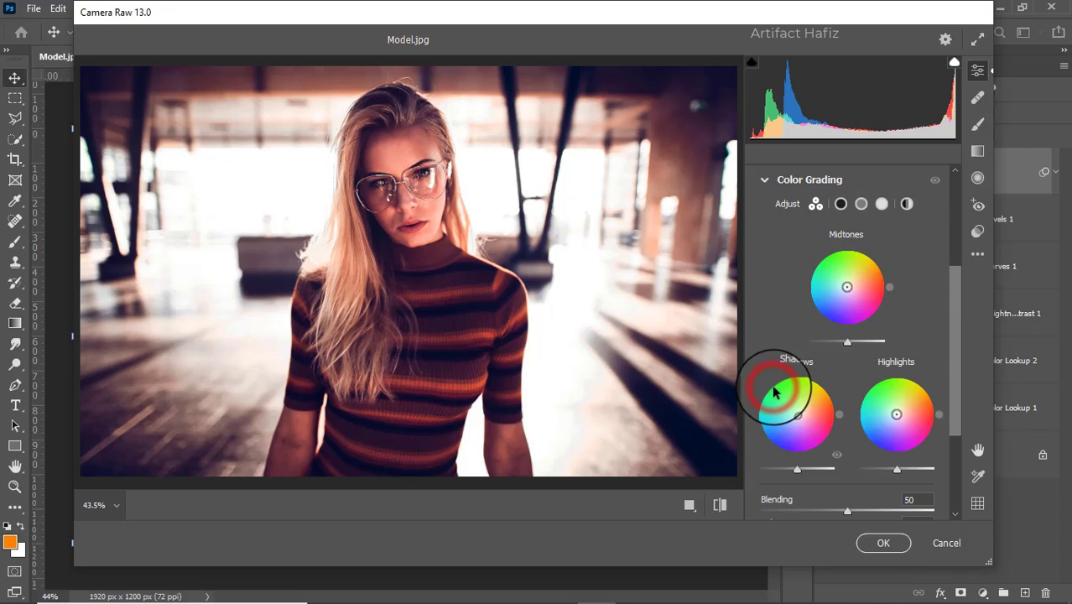
pyautogui.moveTo(793, 413); pyautogui.dragTo(741, 458)
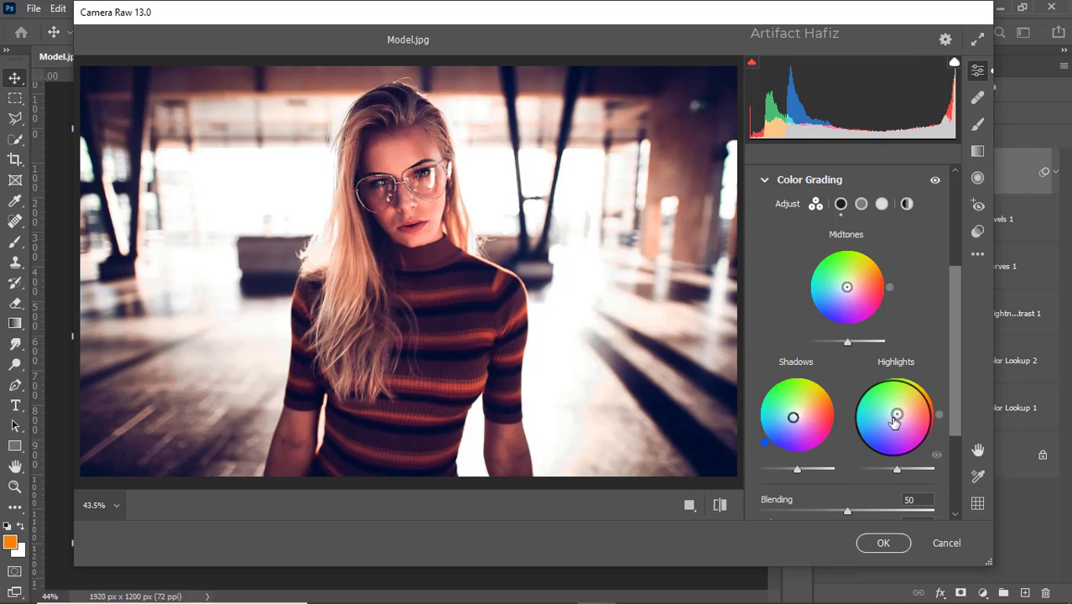
pyautogui.moveTo(892, 416); pyautogui.dragTo(899, 343)
# Step: Calibrate the primaries' saturation to Red -6, Green +3 and Blue +8, and apply the Camera Raw Filter
pyautogui.scroll(-4, 899, 342)
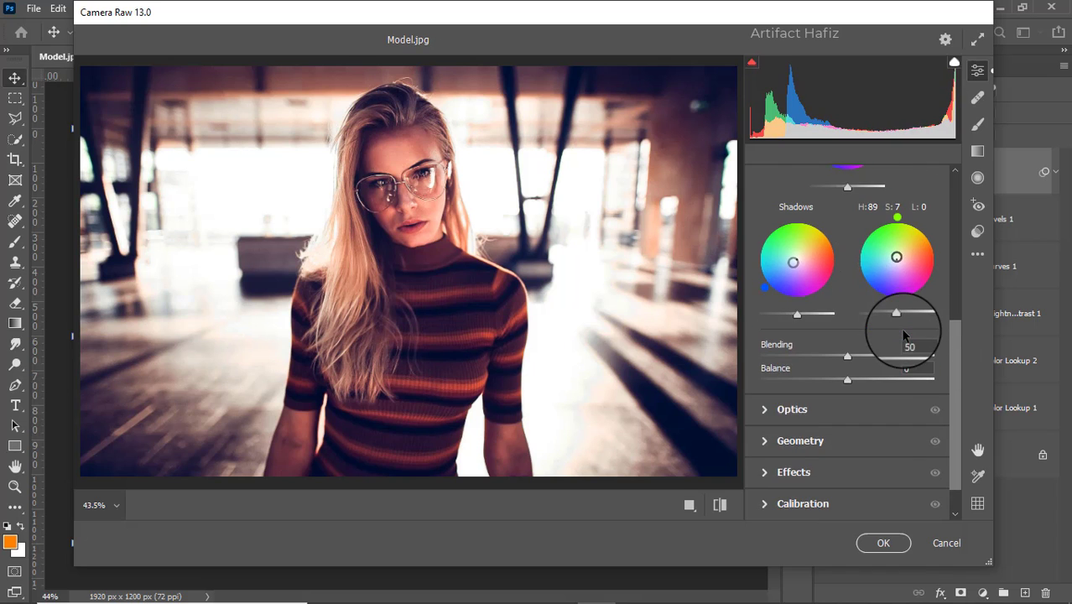
pyautogui.click(803, 503)
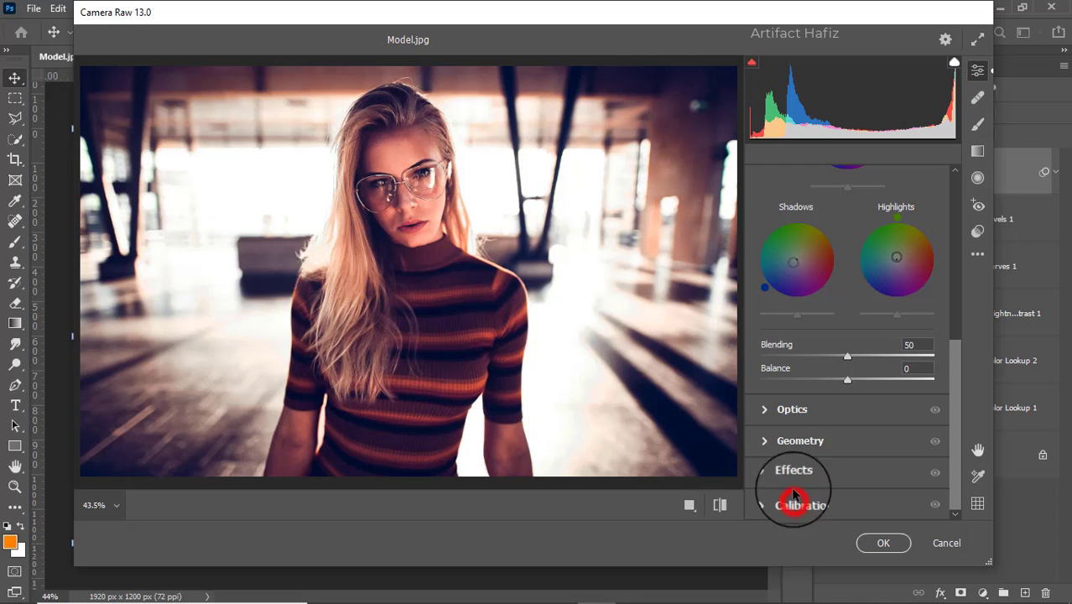
pyautogui.moveTo(842, 362); pyautogui.dragTo(842, 362)
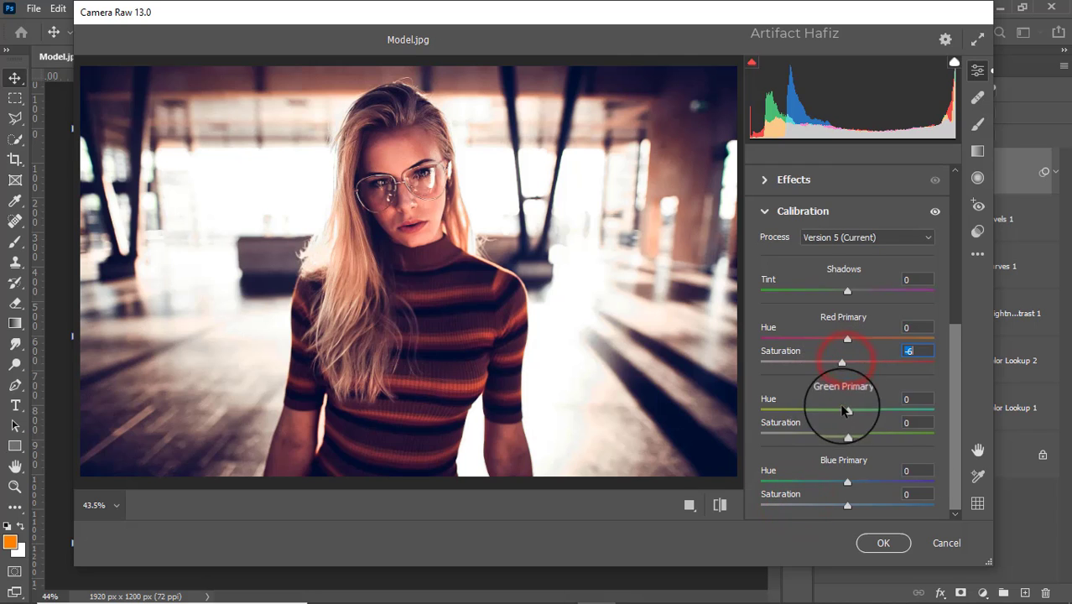
pyautogui.moveTo(851, 438); pyautogui.dragTo(851, 437)
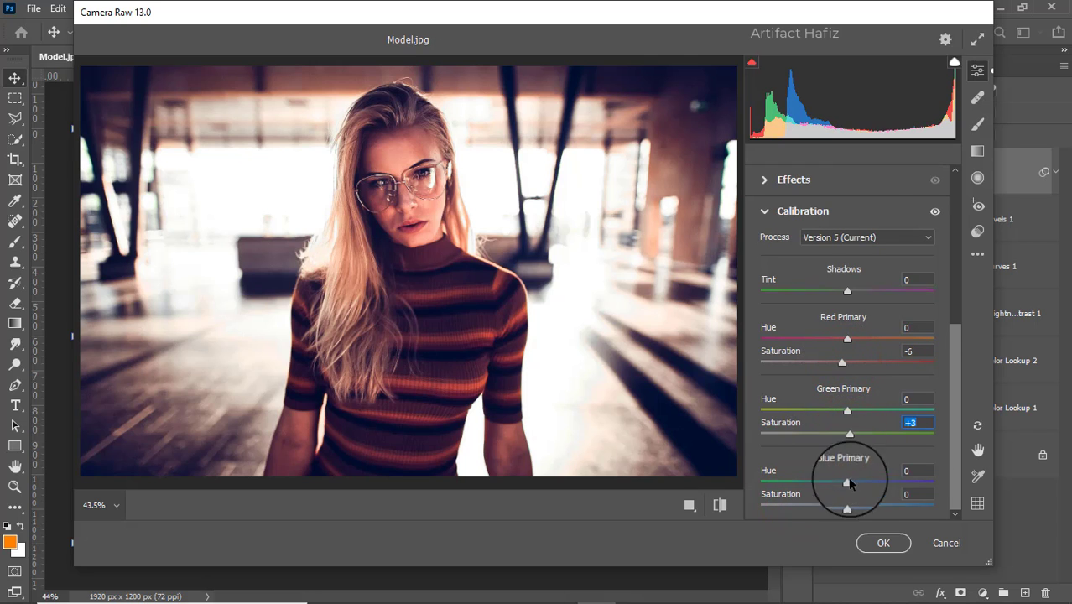
pyautogui.moveTo(847, 505); pyautogui.dragTo(855, 505)
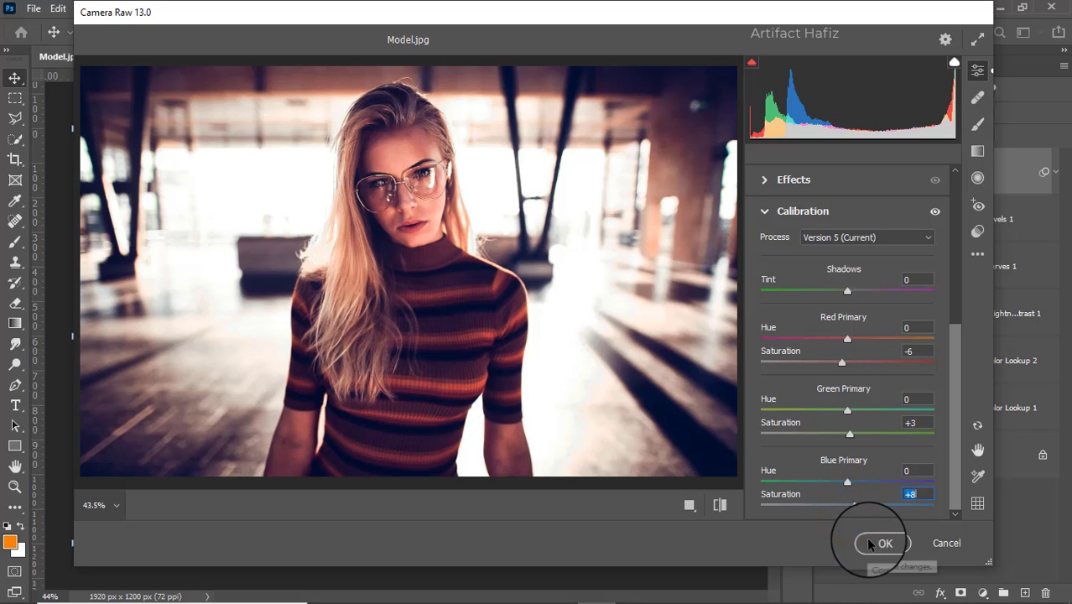
pyautogui.click(872, 542)
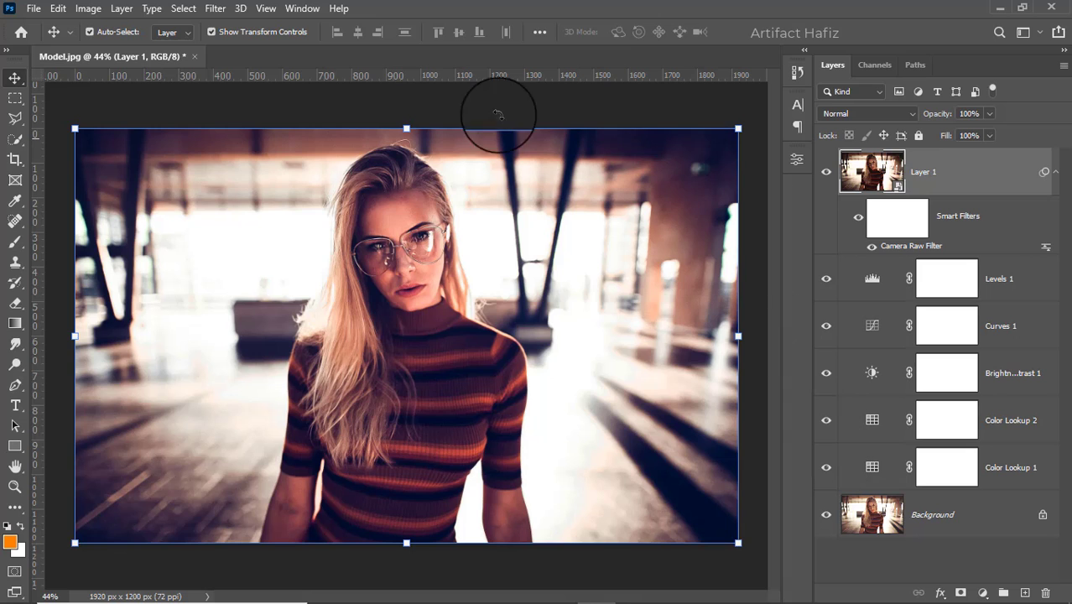
pyautogui.click(214, 9)
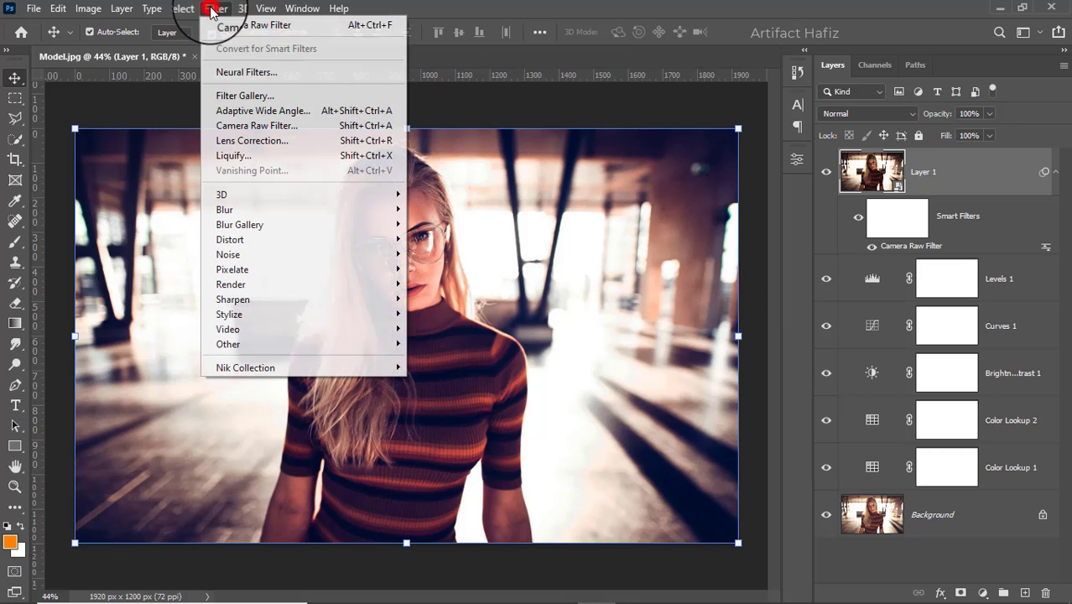
pyautogui.click(238, 125)
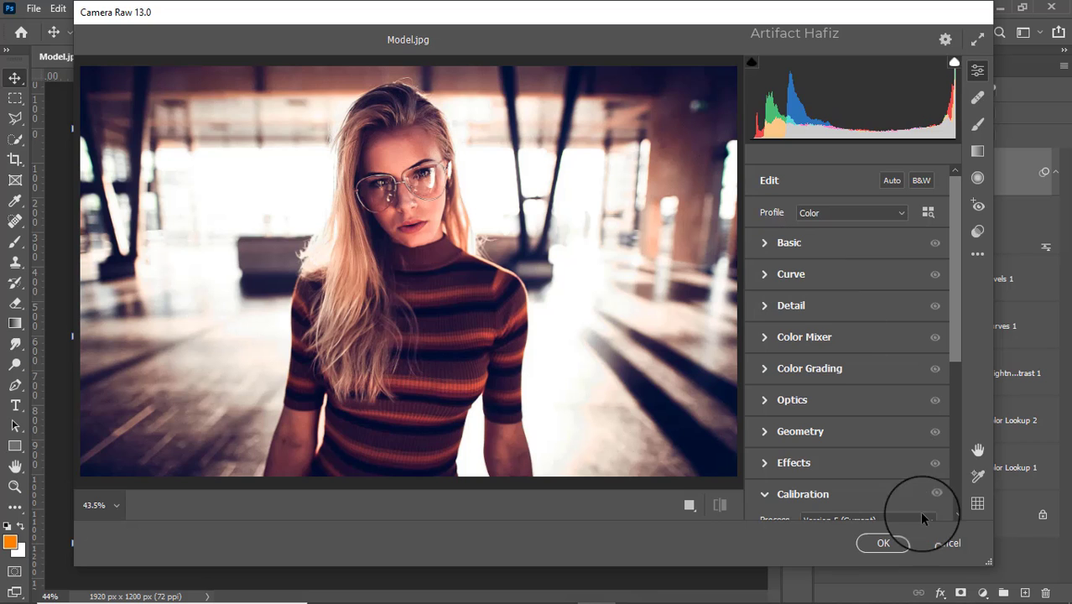
pyautogui.click(929, 541)
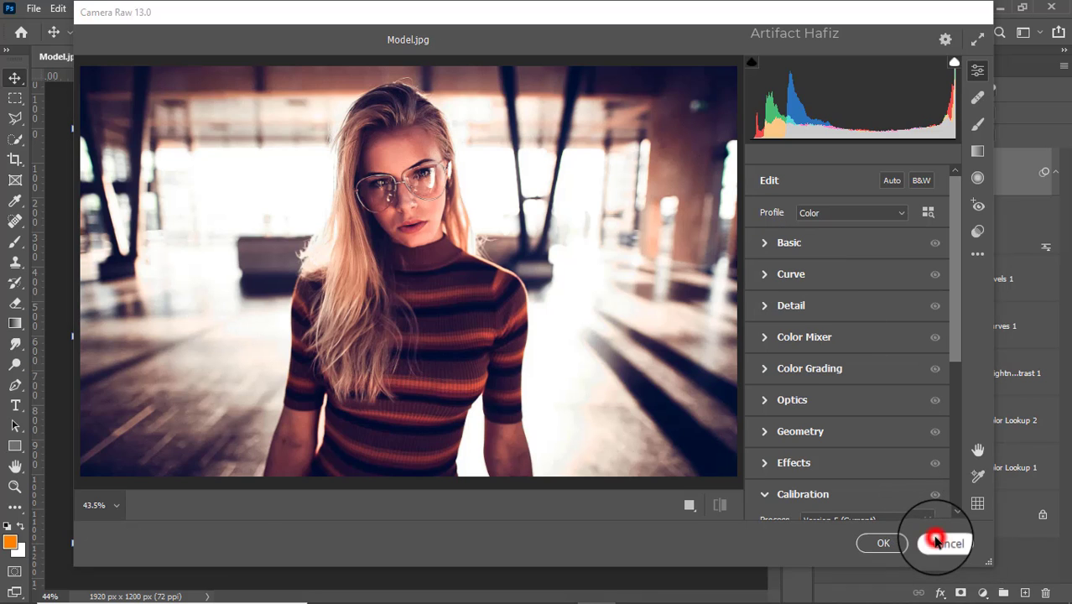
# Step: Start the Nik Collection filter Color Efex Pro 4 on Layer 1 and choose its Cross Processing effect
pyautogui.click(215, 8)
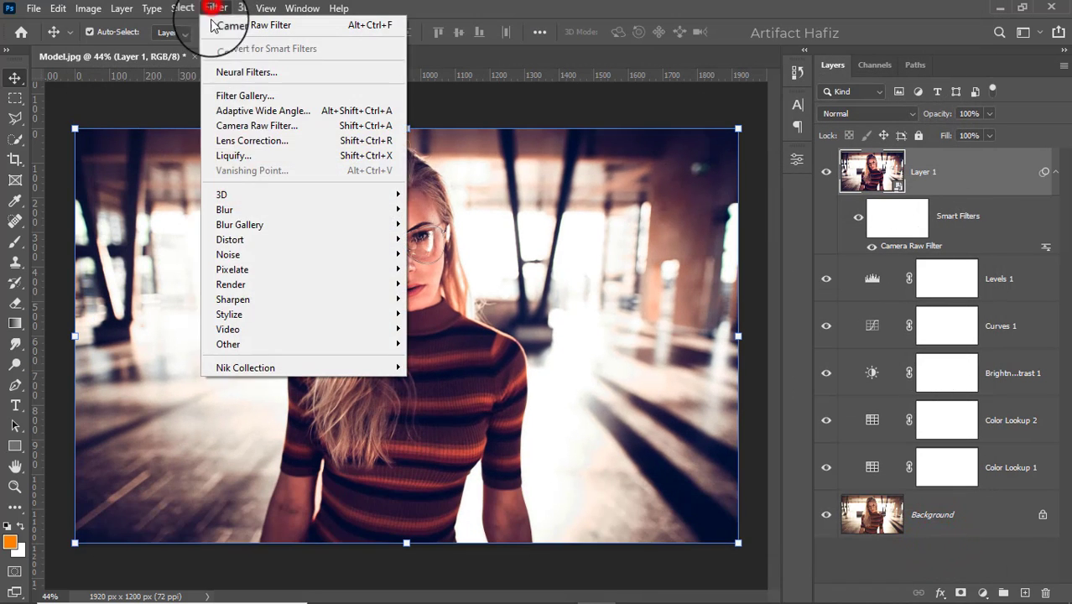
pyautogui.moveTo(292, 370)
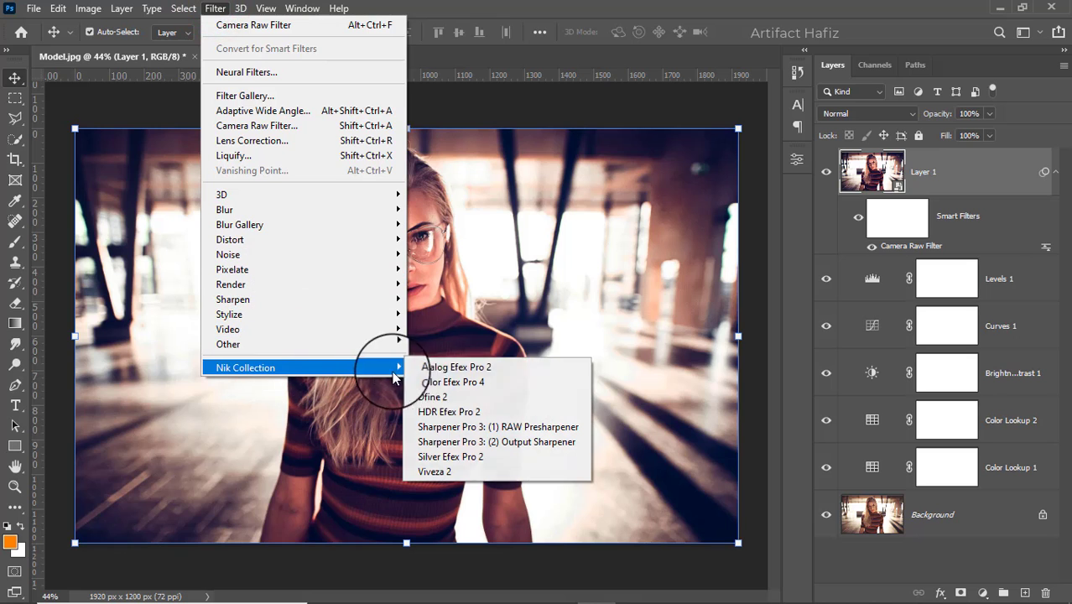
pyautogui.click(442, 377)
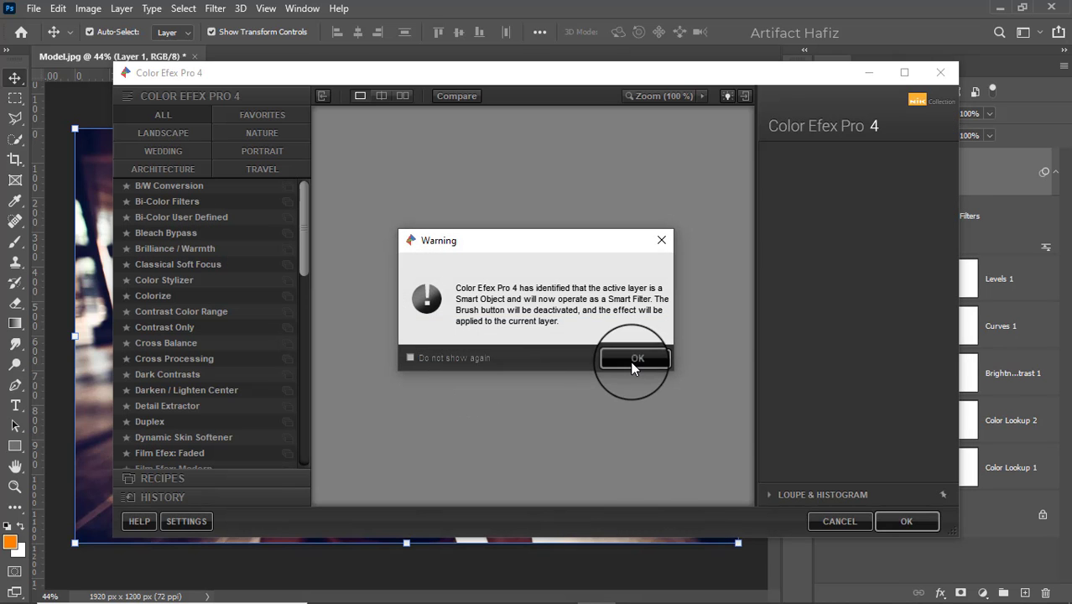
pyautogui.click(632, 360)
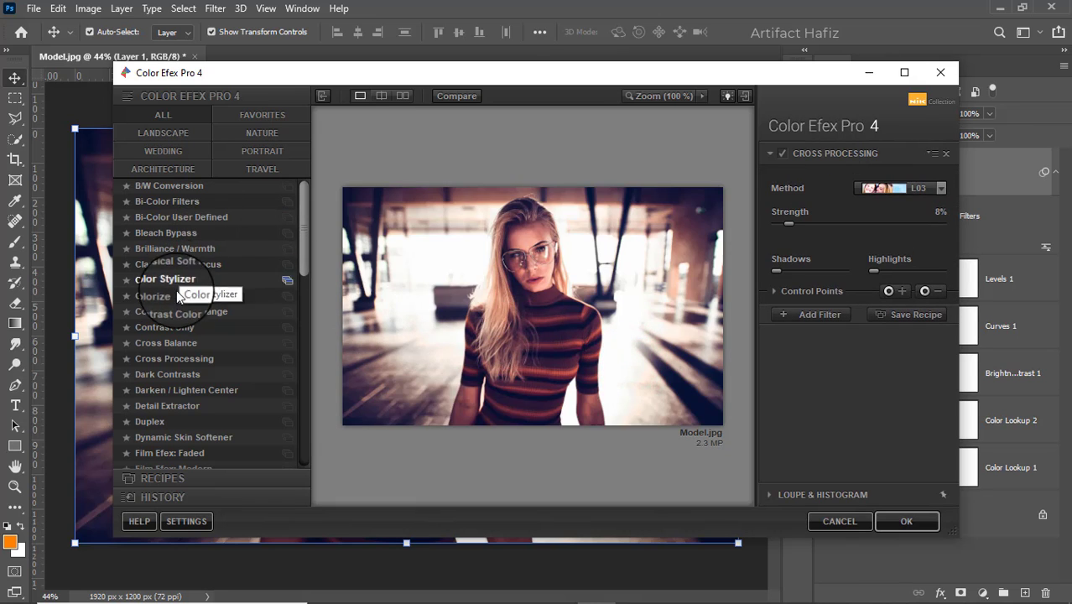
pyautogui.click(176, 359)
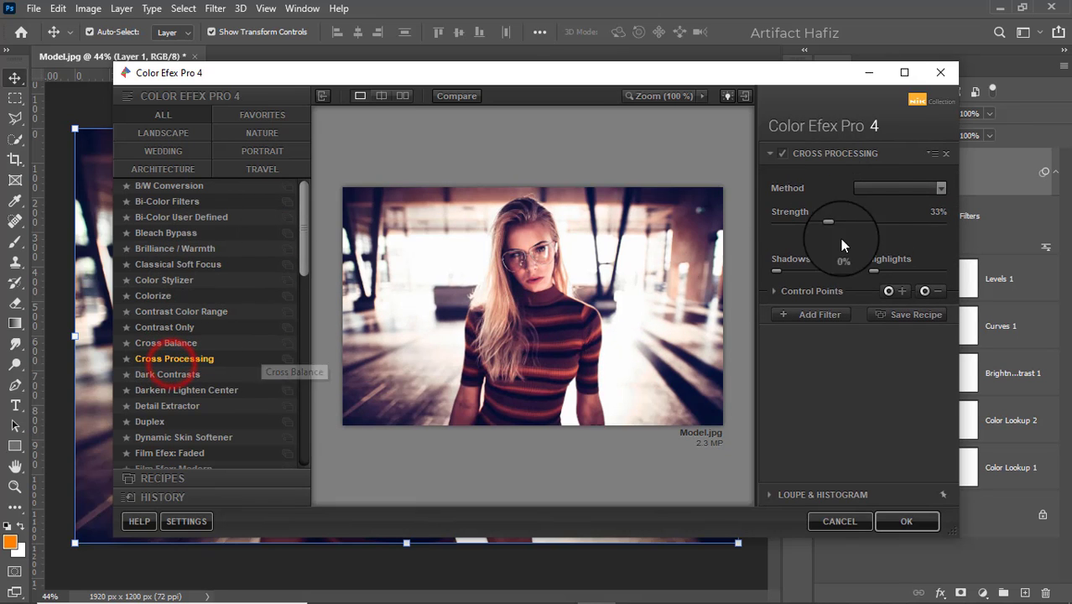
# Step: Set the Cross Processing method to L02 at 33% strength, preview the effect and apply it to the layer
pyautogui.click(867, 188)
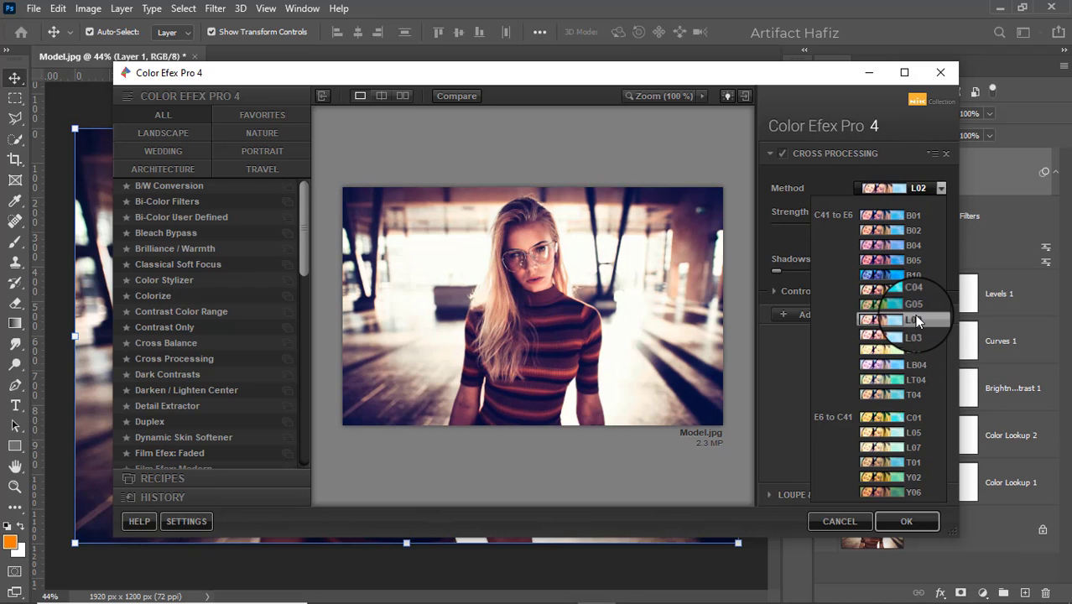
pyautogui.click(914, 316)
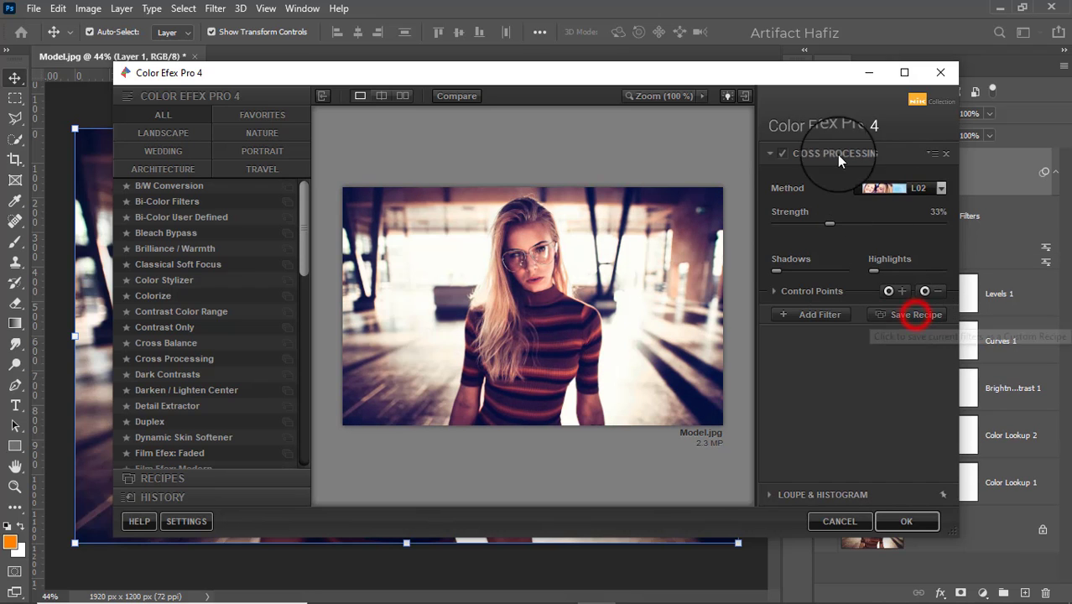
pyautogui.click(784, 154)
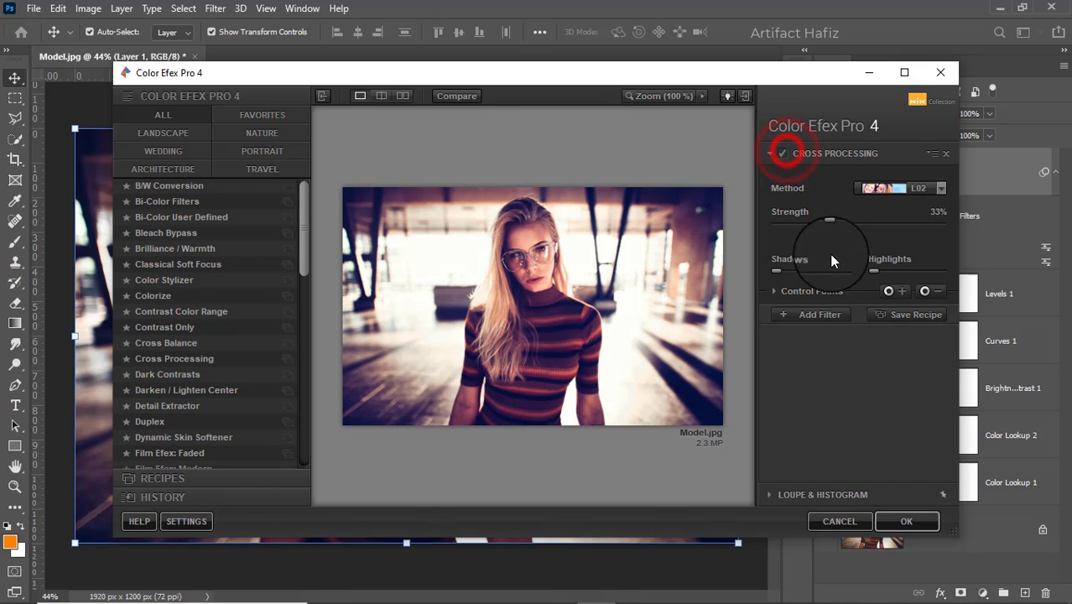
pyautogui.click(878, 519)
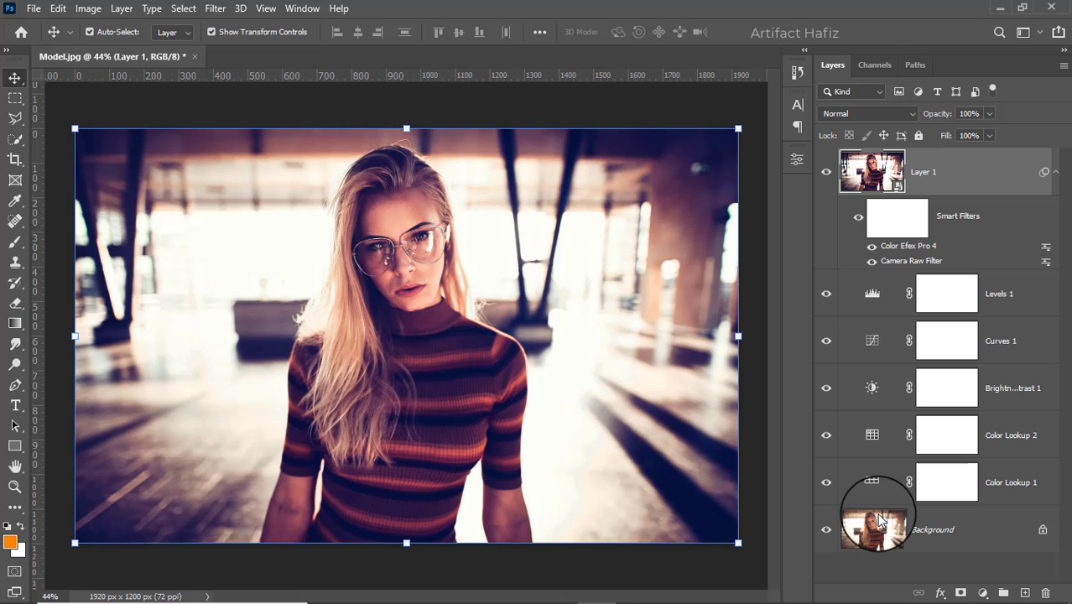
# Step: Compare the graded image with the original by isolating and restoring the Background layer's visibility several times
pyautogui.press('alt')
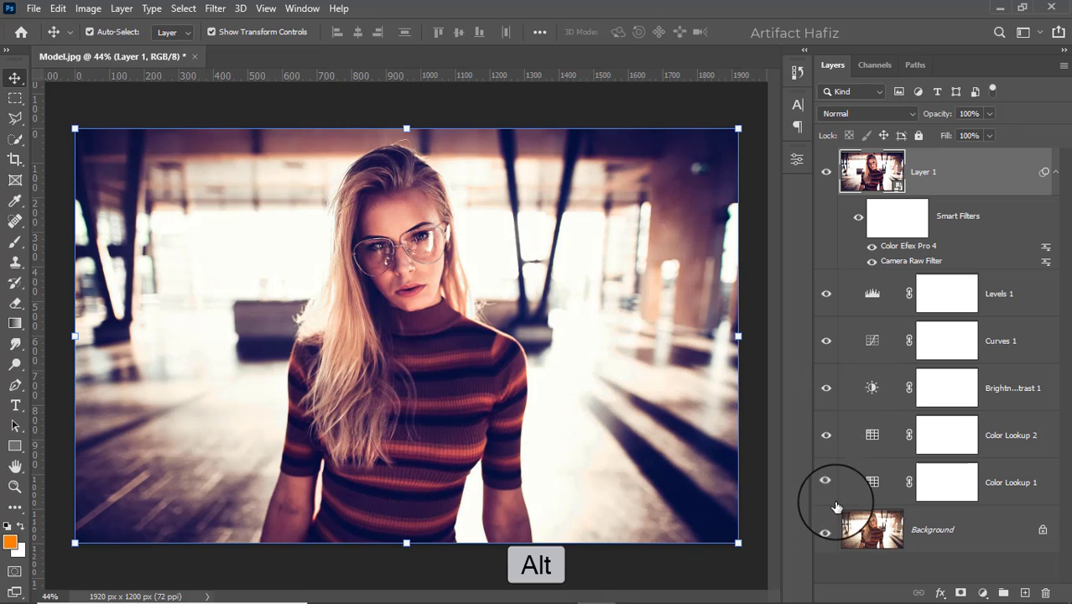
pyautogui.keyDown('alt'); pyautogui.click(827, 531); pyautogui.keyUp('alt')
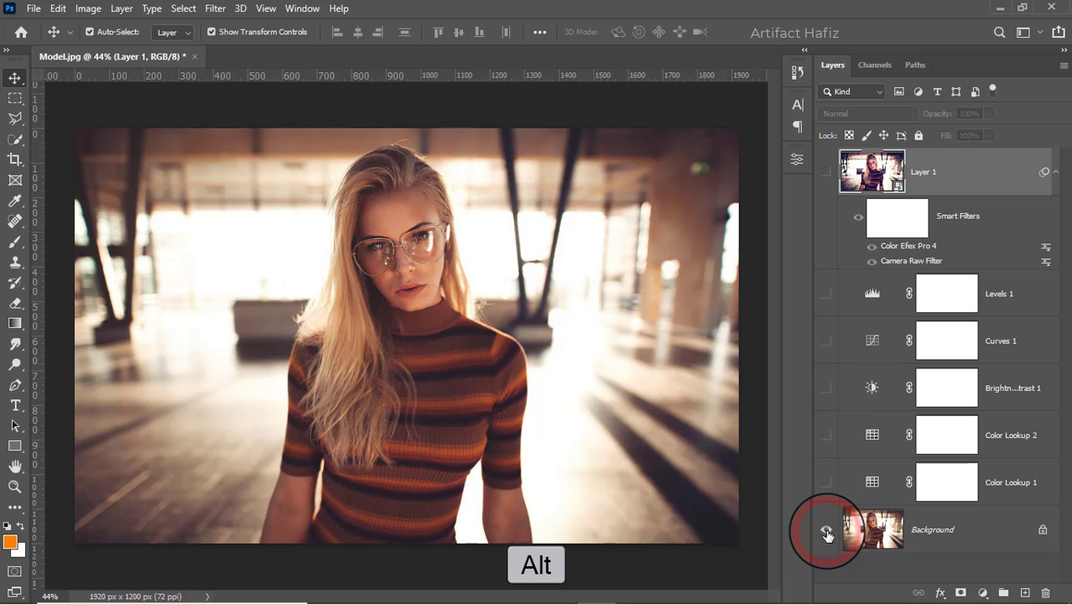
pyautogui.keyDown('alt'); pyautogui.click(827, 532); pyautogui.keyUp('alt')
pyautogui.keyDown('alt'); pyautogui.click(827, 532); pyautogui.keyUp('alt')
pyautogui.keyDown('alt'); pyautogui.click(827, 532); pyautogui.keyUp('alt')
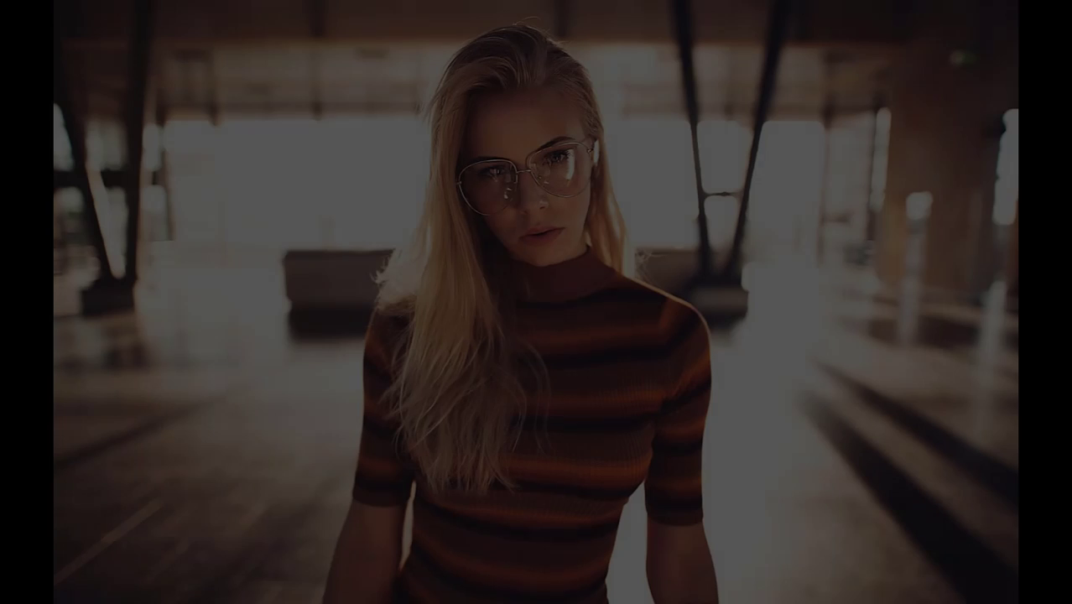